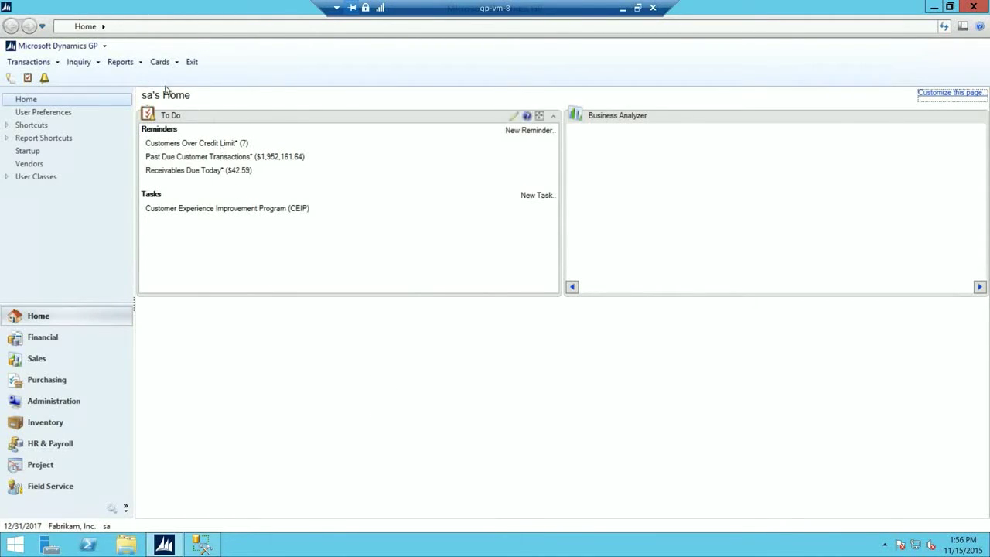
Step: Open the Fixed Assets depreciation routine and set the depreciation target date to 12/31/2017
{"action": "left_click", "coordinate": [68, 48]}
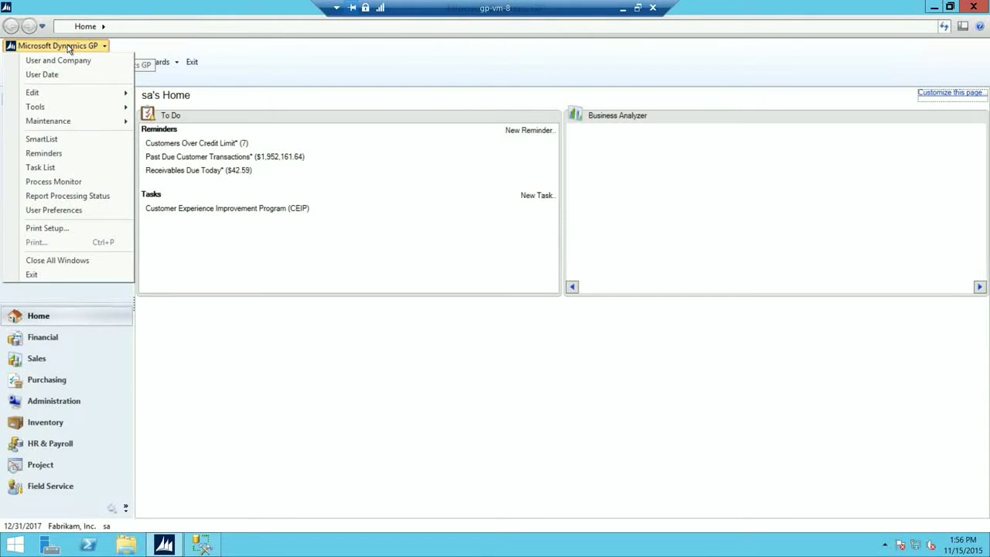
{"action": "mouse_move", "coordinate": [69, 110]}
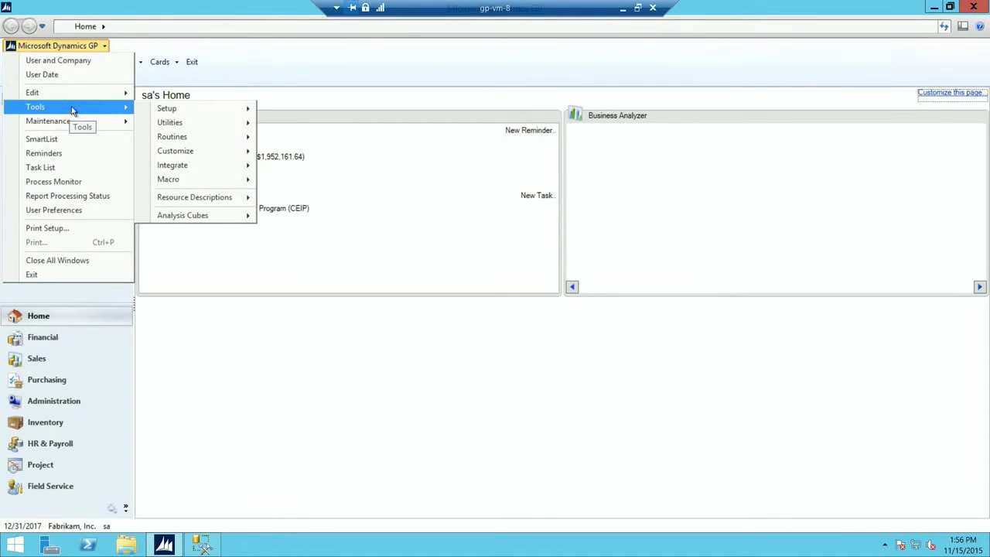
{"action": "mouse_move", "coordinate": [249, 141]}
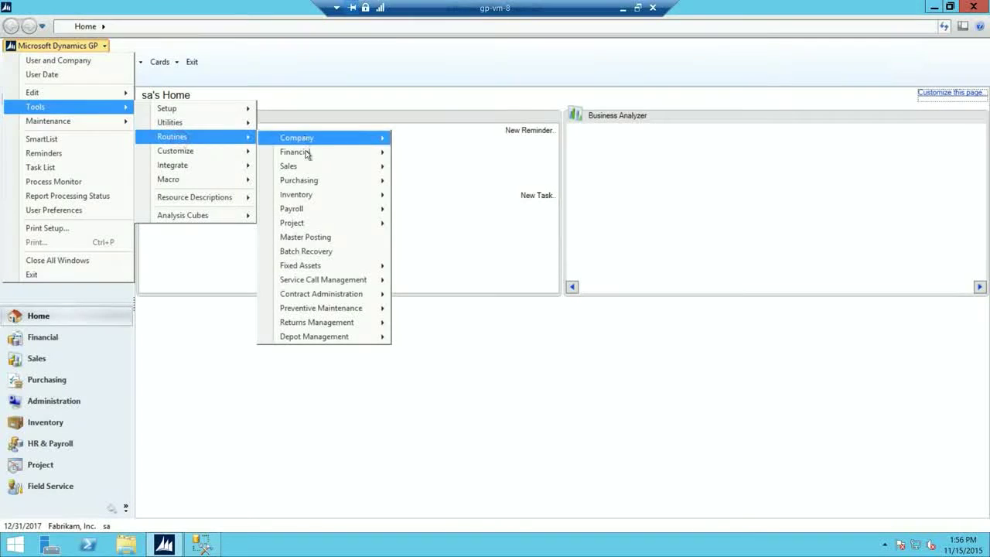
{"action": "mouse_move", "coordinate": [309, 269]}
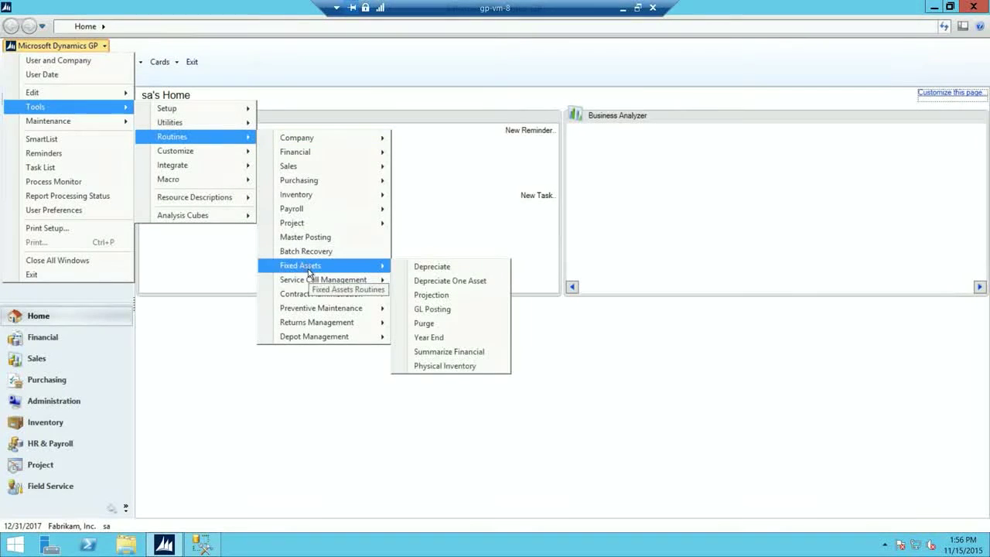
{"action": "left_click", "coordinate": [428, 267]}
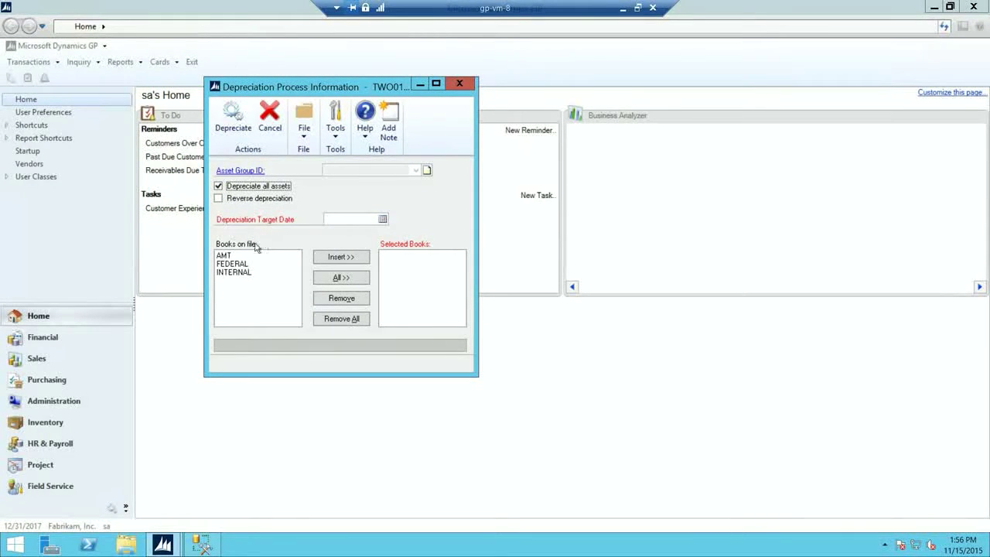
{"action": "left_click", "coordinate": [382, 220]}
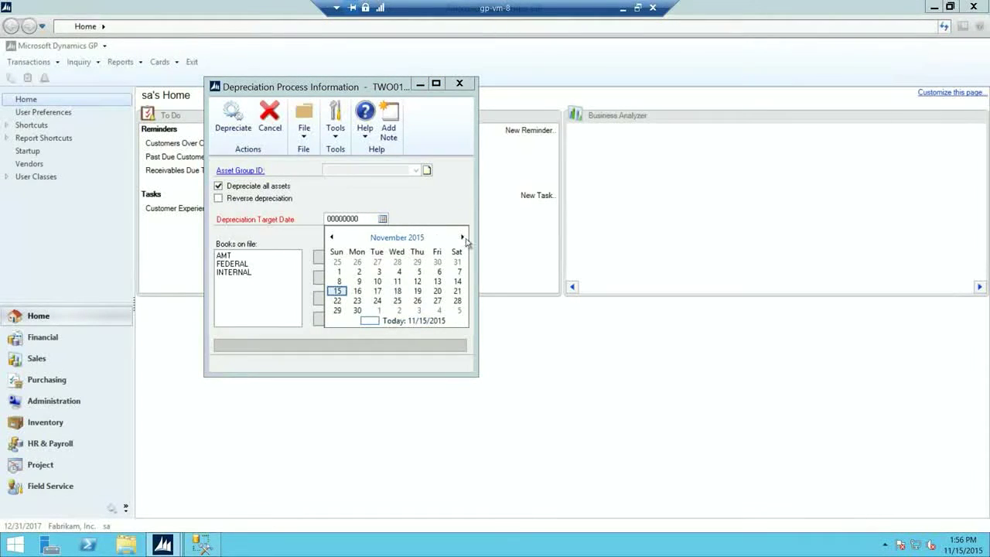
{"action": "left_click", "coordinate": [363, 220]}
{"action": "left_click_drag", "start_coordinate": [362, 221], "coordinate": [324, 223]}
{"action": "type", "text": "12/31/2017"}
{"action": "key", "text": "Tab"}
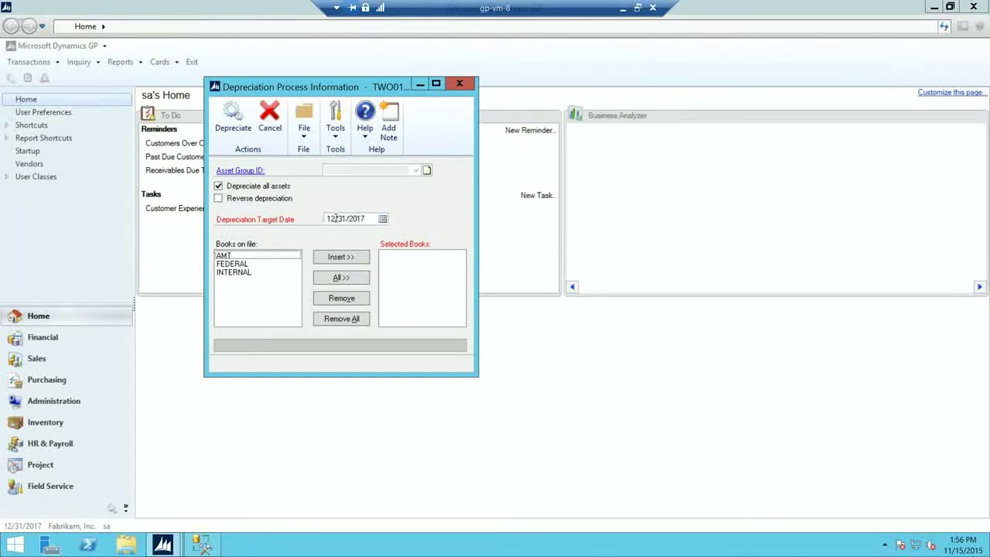
Step: Select all books on file and run depreciation for all assets, then close the depreciation window
{"action": "left_click", "coordinate": [247, 255]}
{"action": "left_click", "coordinate": [347, 277]}
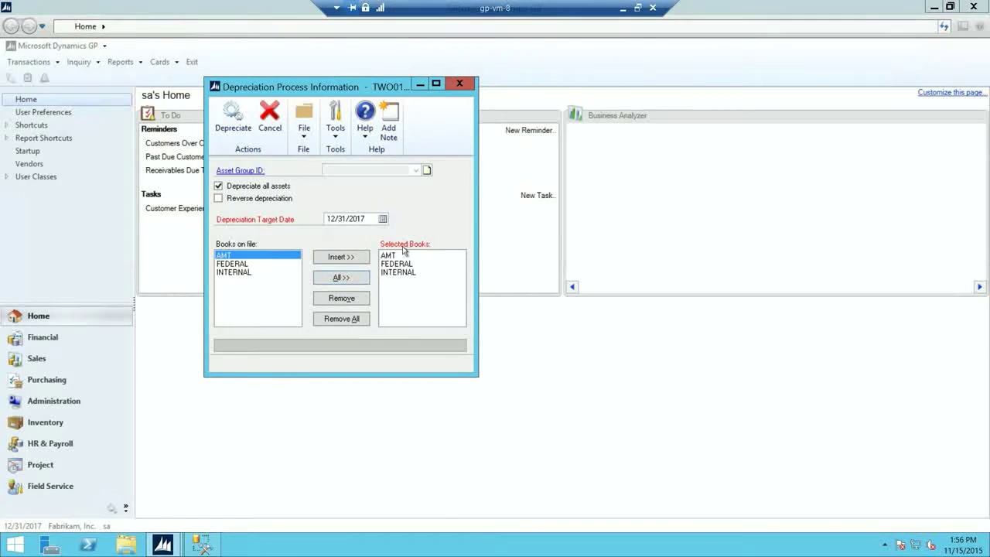
{"action": "left_click", "coordinate": [232, 114]}
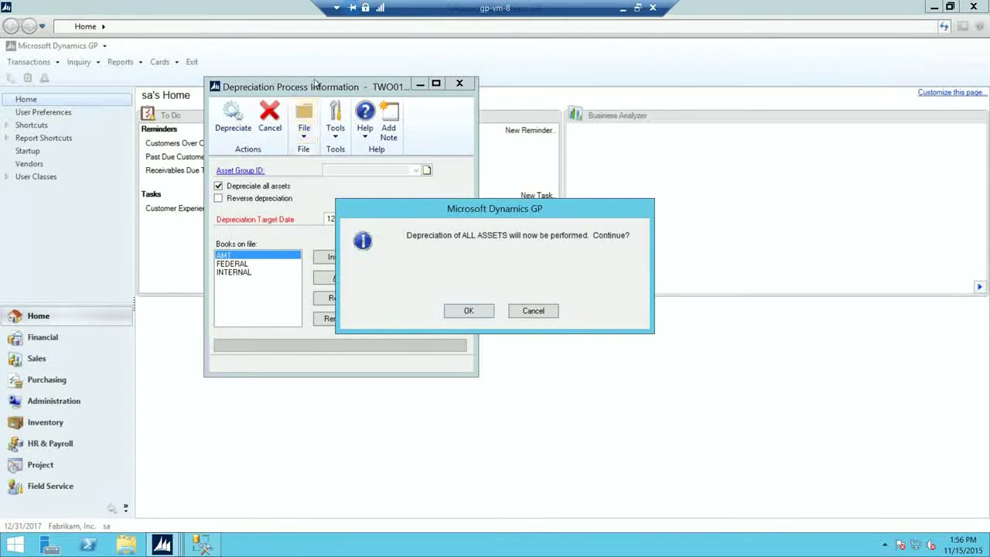
{"action": "left_click", "coordinate": [469, 311]}
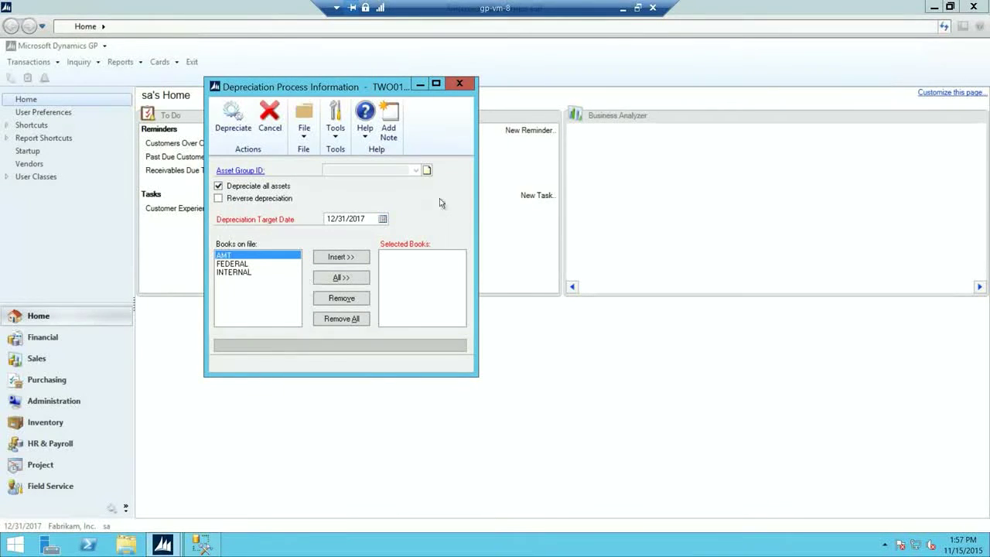
{"action": "left_click", "coordinate": [461, 83]}
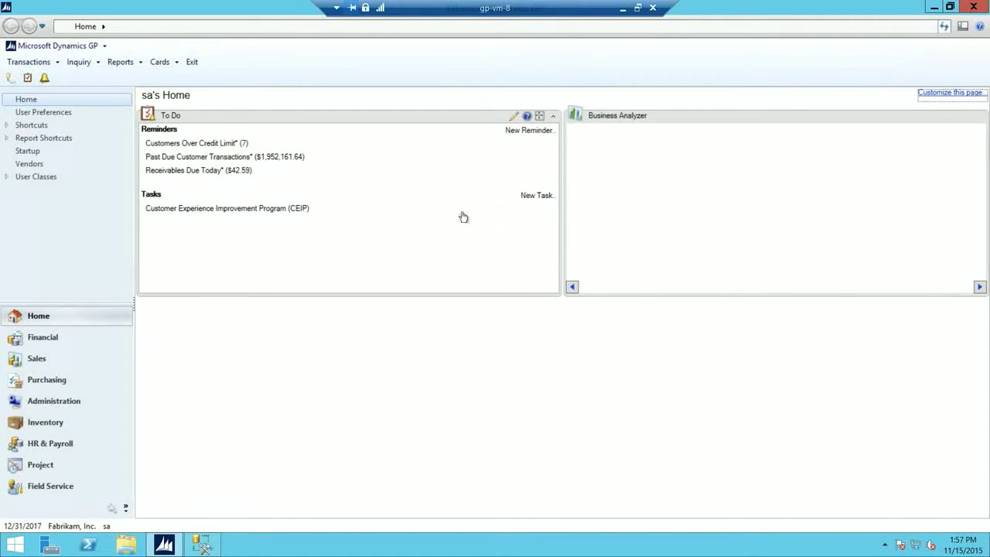
Step: Open the Fixed Assets GL Posting routine and add a restriction for period 2017-012 to 2017-012
{"action": "left_click", "coordinate": [82, 45]}
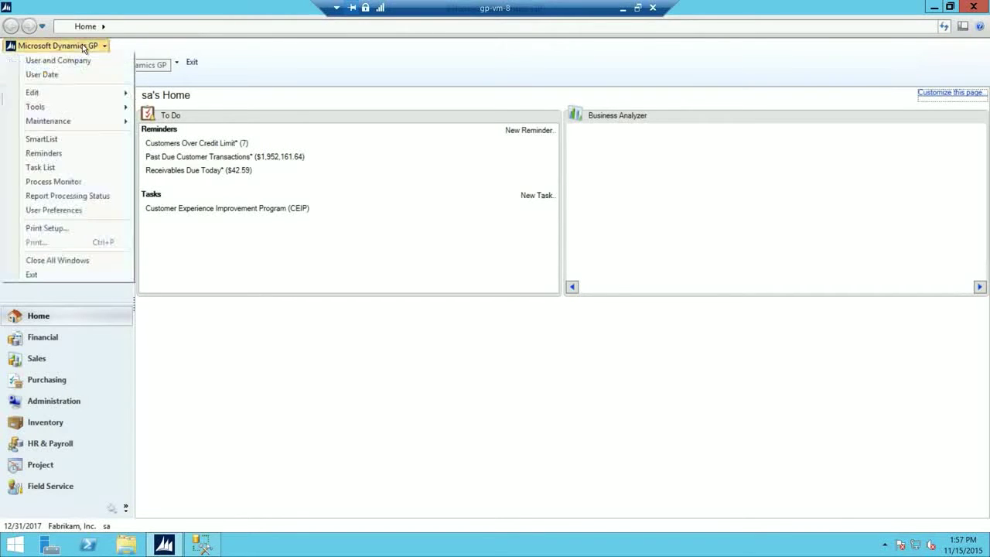
{"action": "mouse_move", "coordinate": [71, 109]}
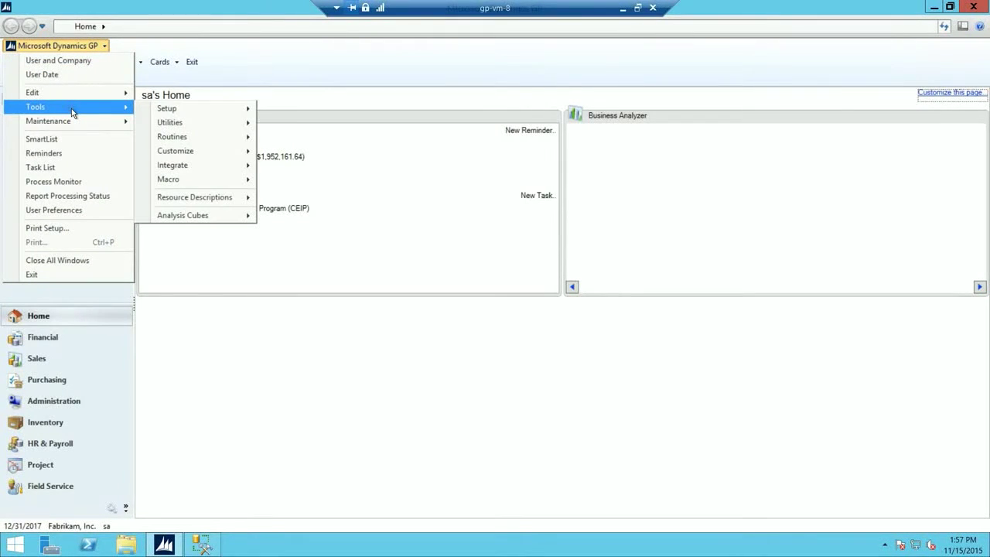
{"action": "mouse_move", "coordinate": [177, 141]}
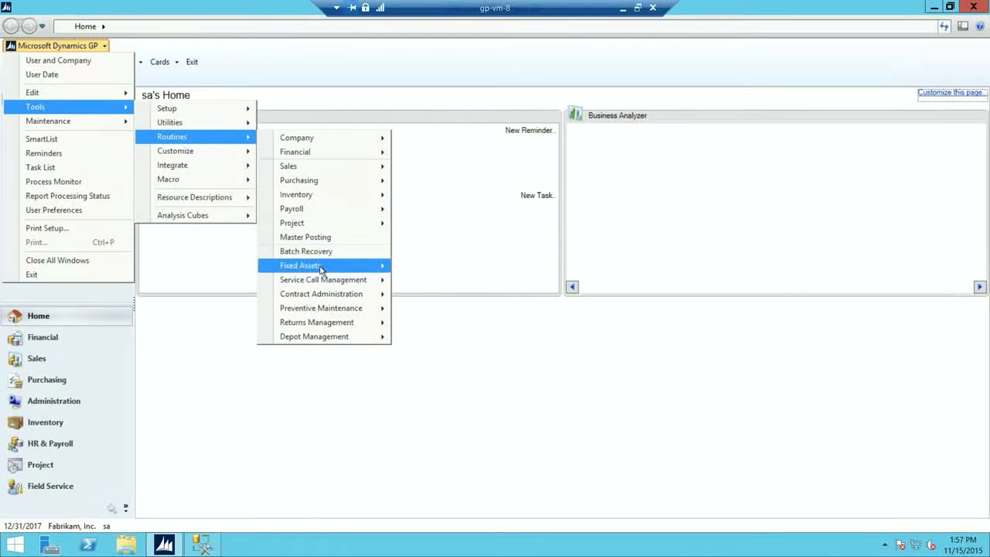
{"action": "mouse_move", "coordinate": [354, 268]}
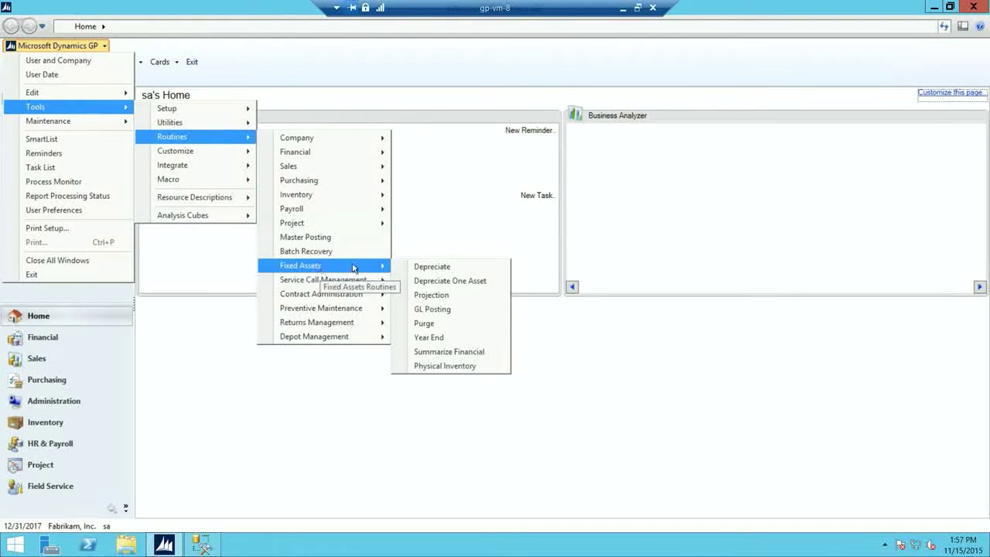
{"action": "left_click", "coordinate": [442, 312]}
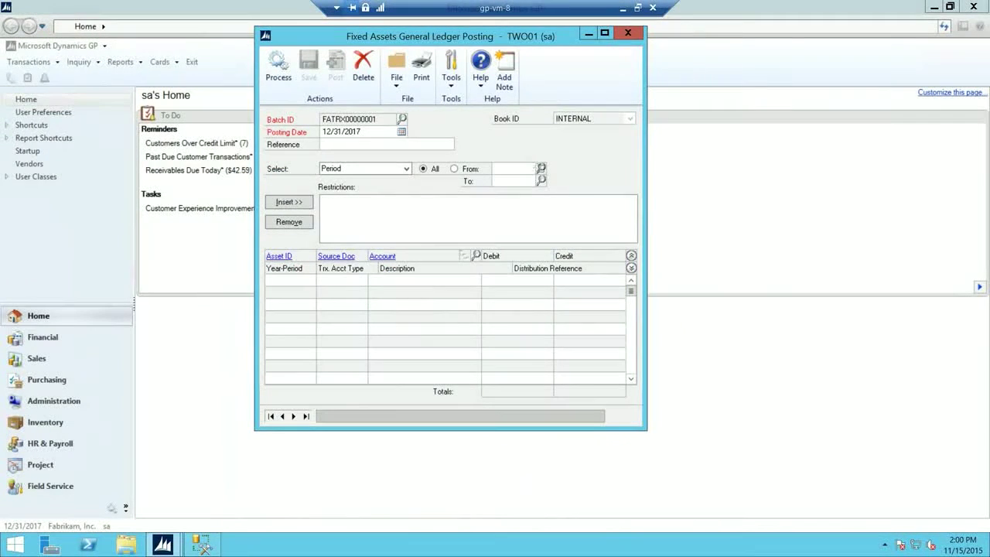
{"action": "left_click", "coordinate": [541, 170]}
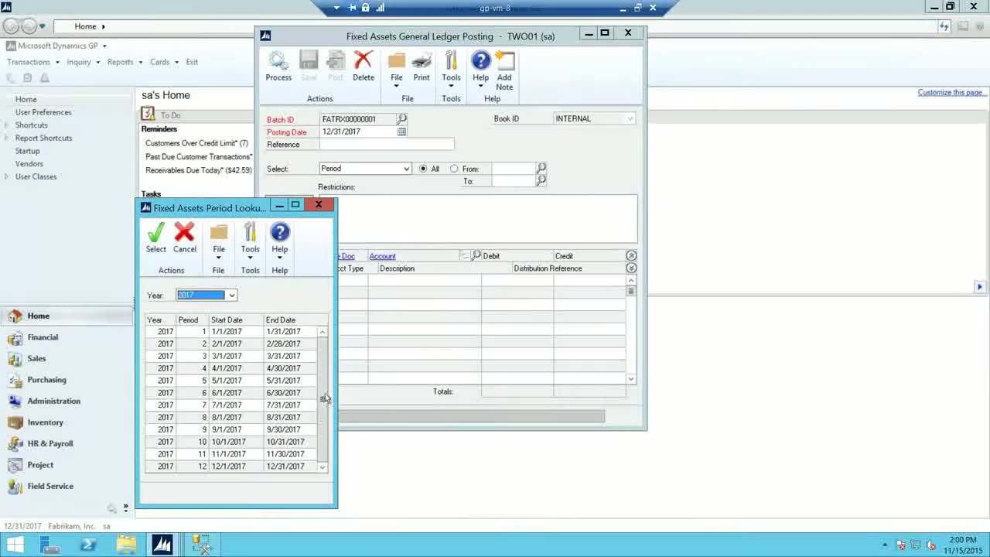
{"action": "left_click", "coordinate": [263, 465]}
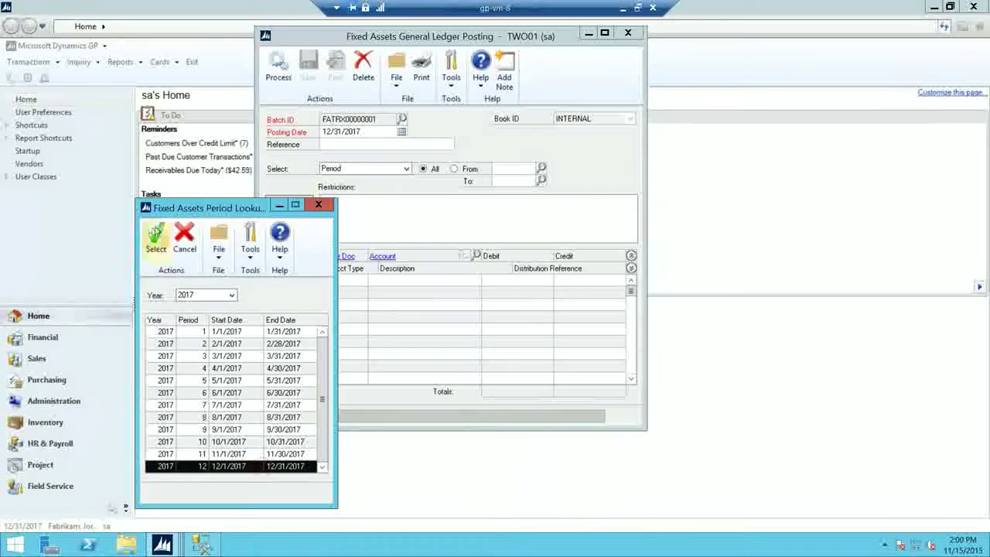
{"action": "left_click", "coordinate": [155, 237]}
{"action": "left_click", "coordinate": [483, 208]}
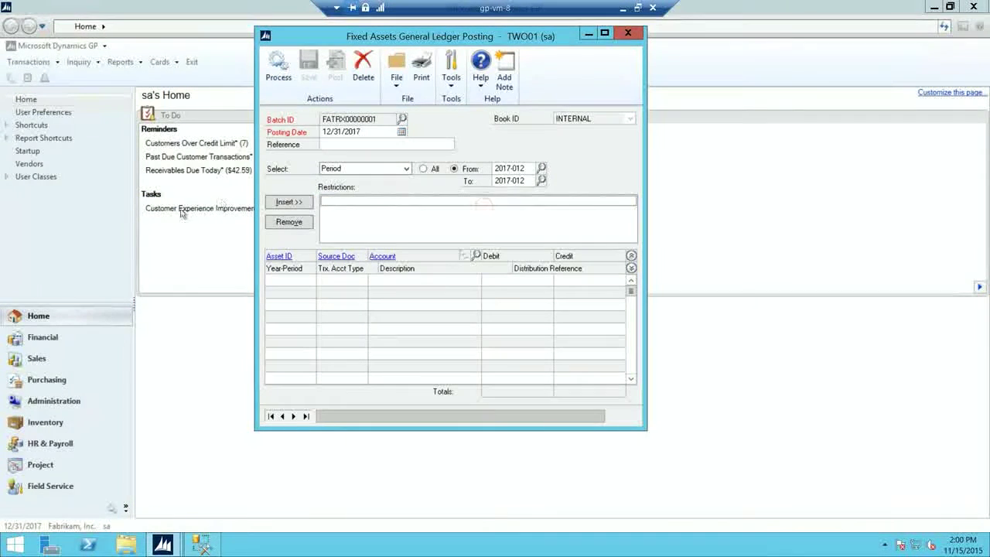
{"action": "left_click", "coordinate": [293, 203]}
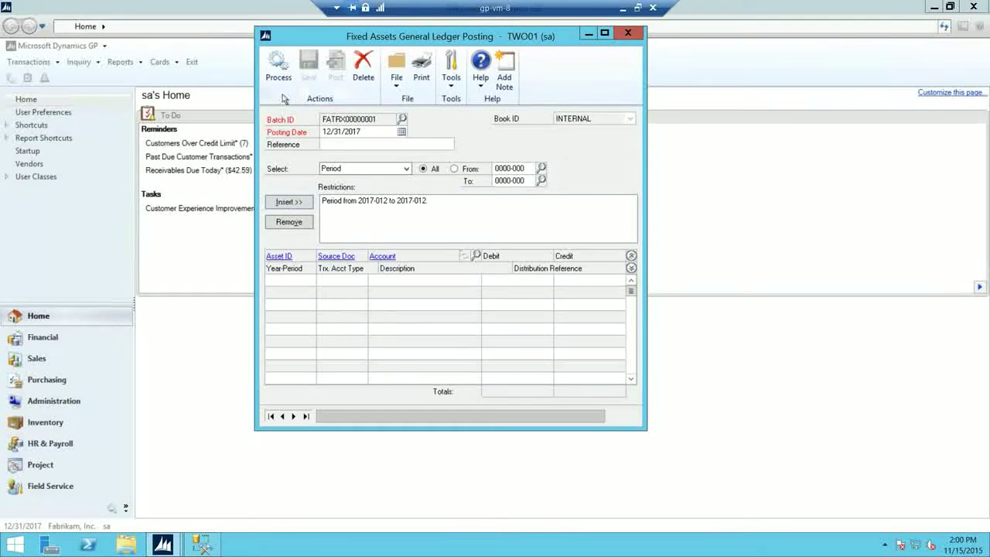
Step: Process the restricted Fixed Assets transactions and post the batch, sending the FA GL Posting report to the screen only
{"action": "left_click", "coordinate": [279, 71]}
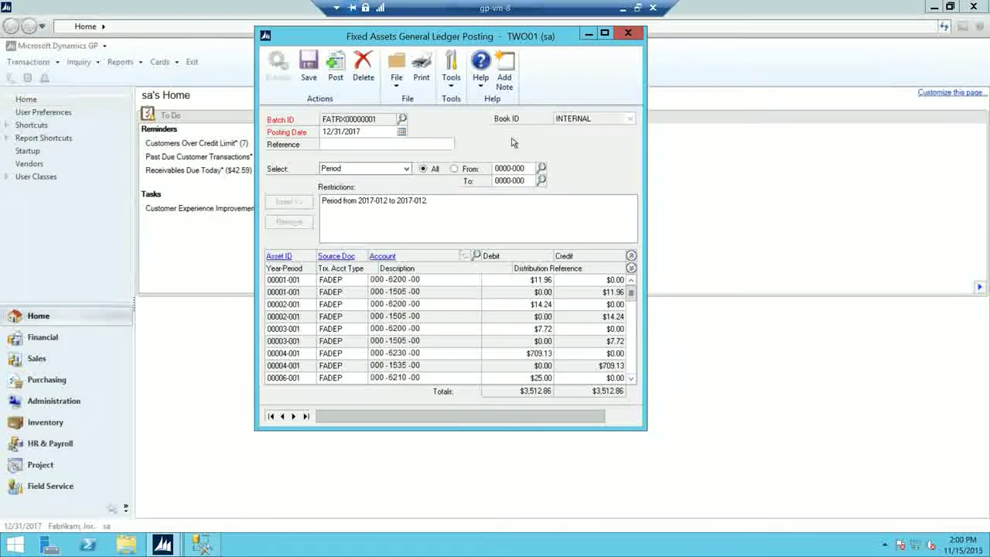
{"action": "mouse_move", "coordinate": [632, 292]}
{"action": "left_mouse_down"}
{"action": "mouse_move", "coordinate": [634, 377]}
{"action": "mouse_move", "coordinate": [633, 286]}
{"action": "left_mouse_up"}
{"action": "left_click", "coordinate": [336, 70]}
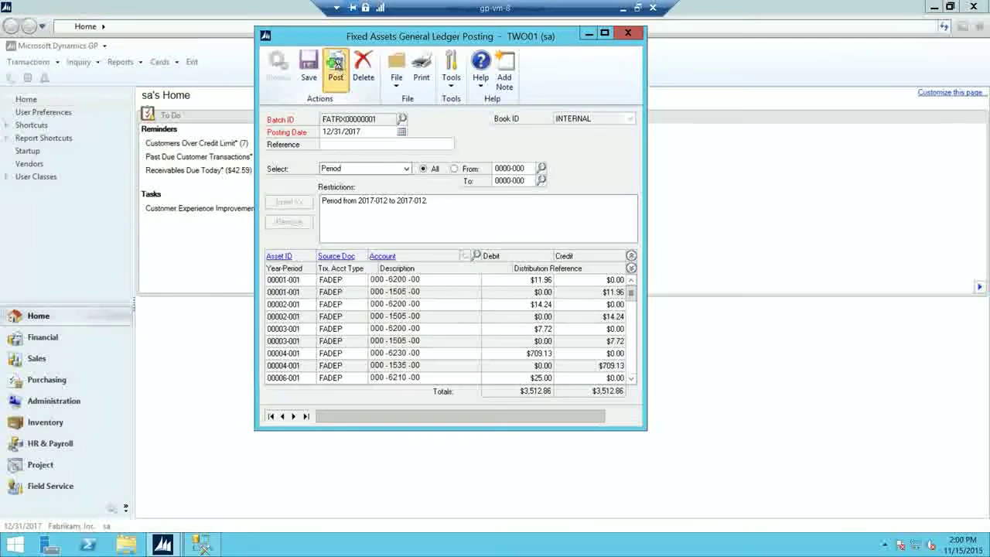
{"action": "left_click", "coordinate": [399, 280]}
{"action": "left_click", "coordinate": [398, 292]}
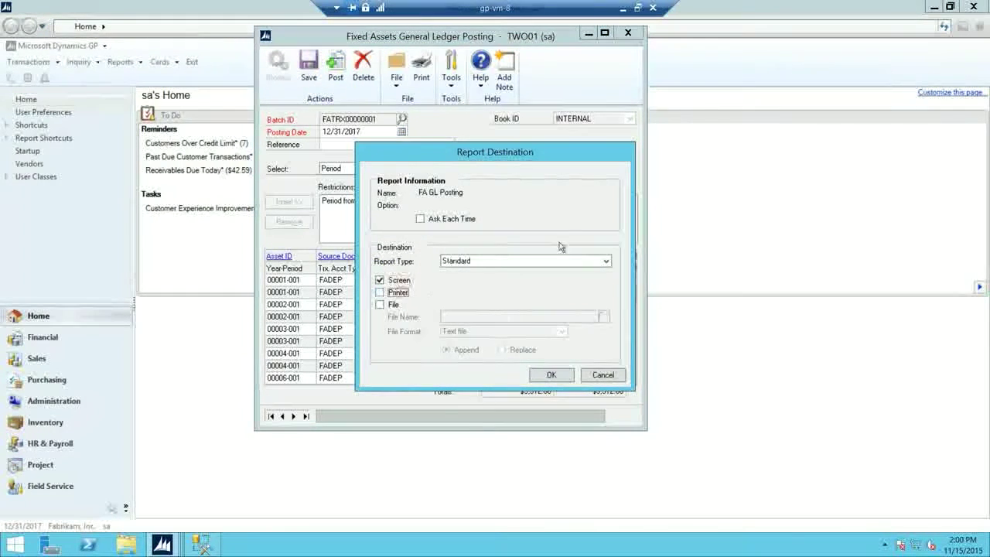
{"action": "left_click", "coordinate": [551, 375]}
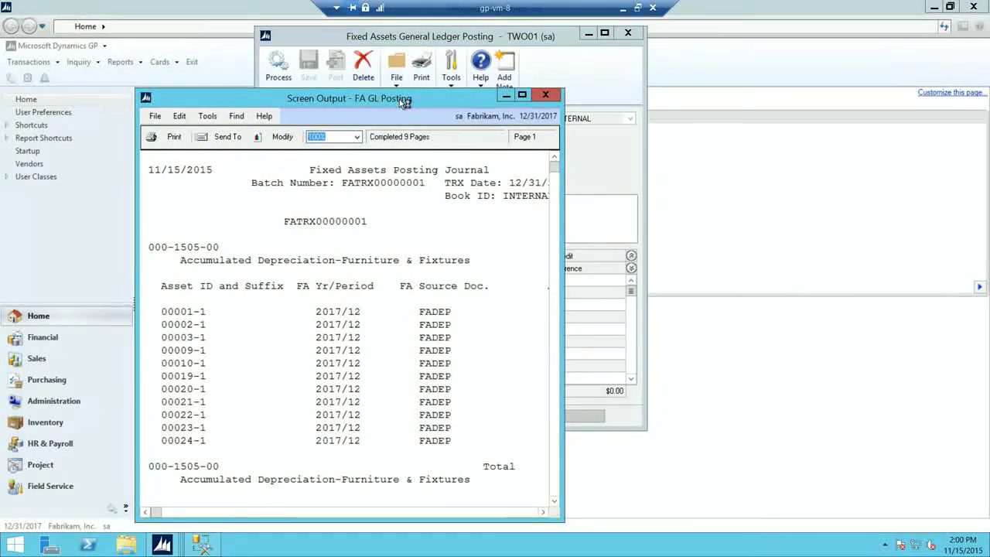
Step: Print the full posting journal to an OpenXPS file named FAGLPostingINTERNAL on the Desktop, and close the report and posting windows
{"action": "left_click_drag", "start_coordinate": [399, 99], "coordinate": [450, 47]}
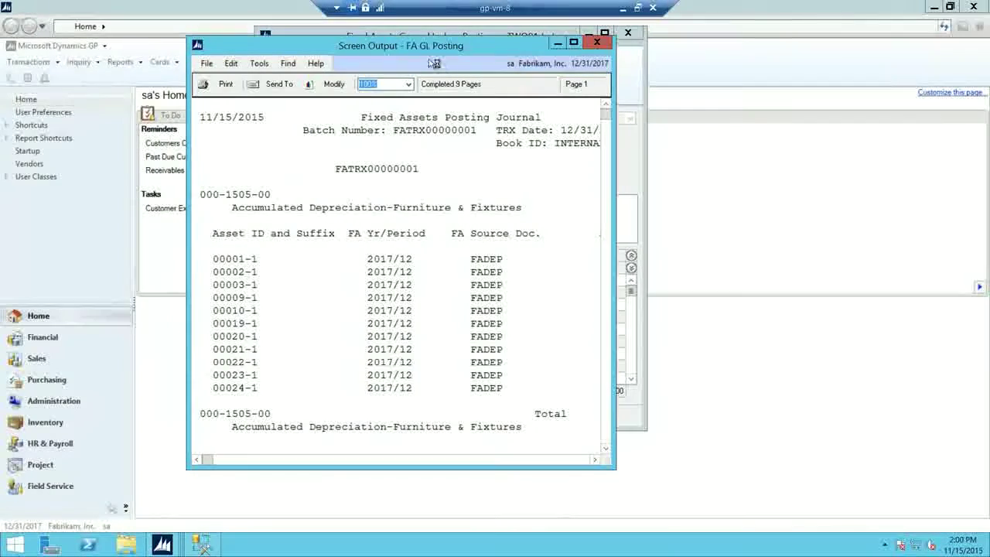
{"action": "left_click", "coordinate": [222, 85]}
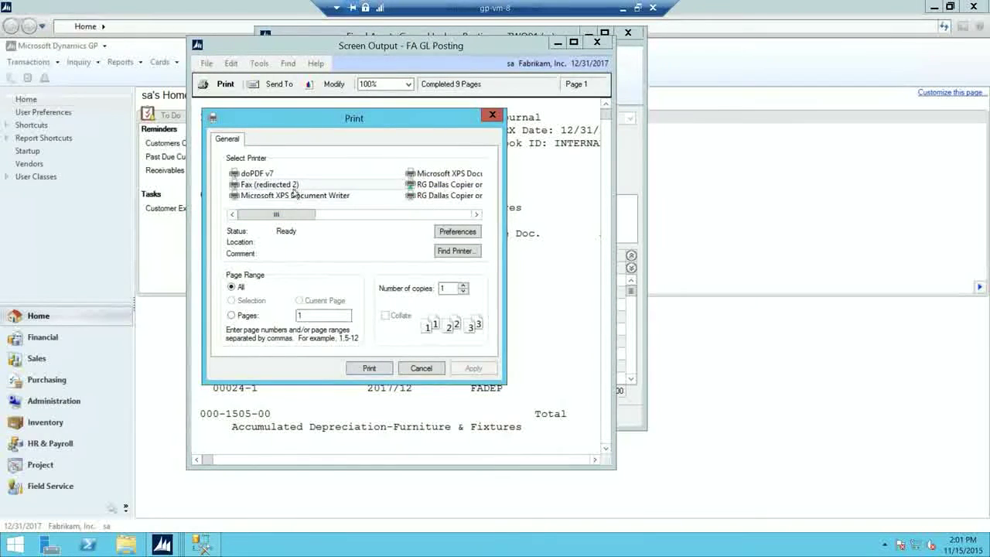
{"action": "left_click", "coordinate": [376, 370]}
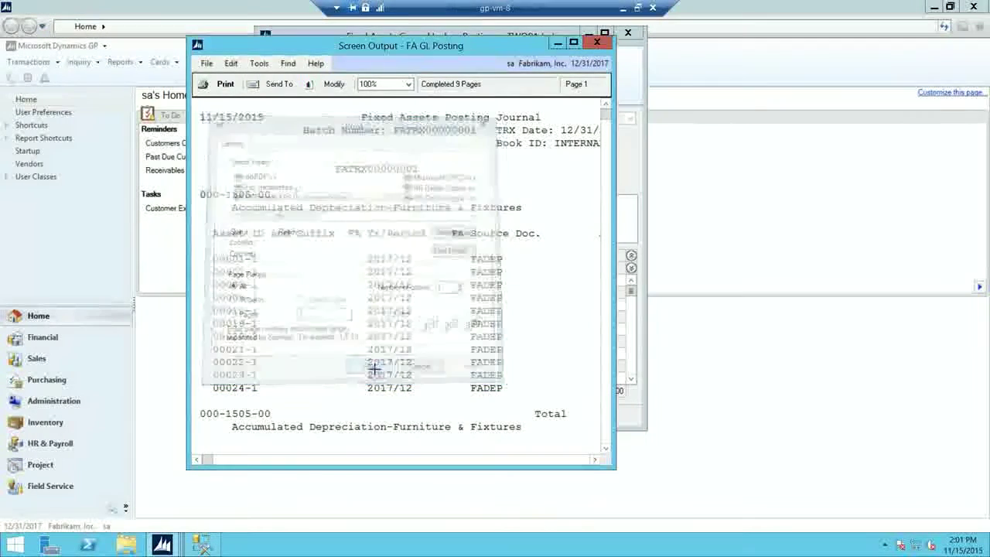
{"action": "left_click", "coordinate": [407, 337]}
{"action": "type", "text": "FAGL"}
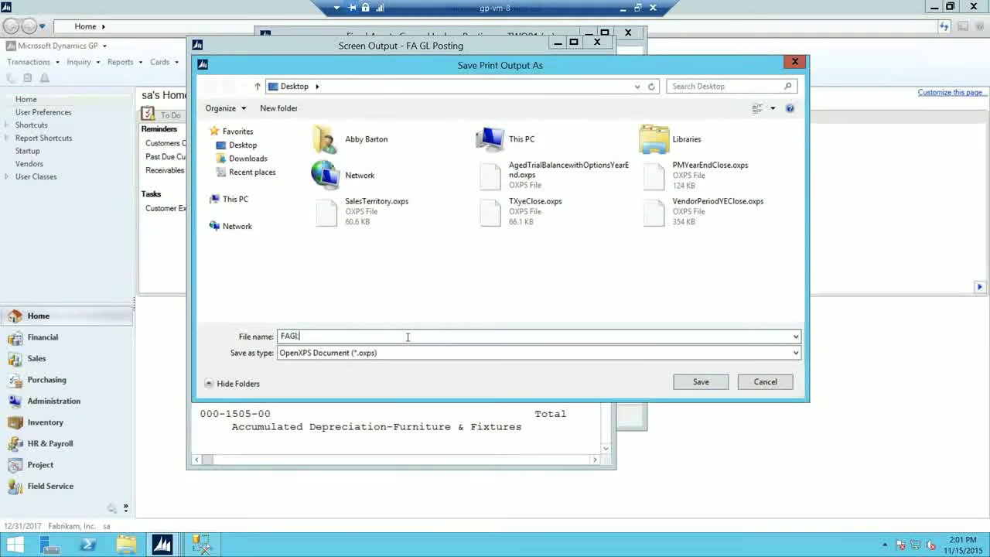
{"action": "type", "text": "PostingINTERNAL"}
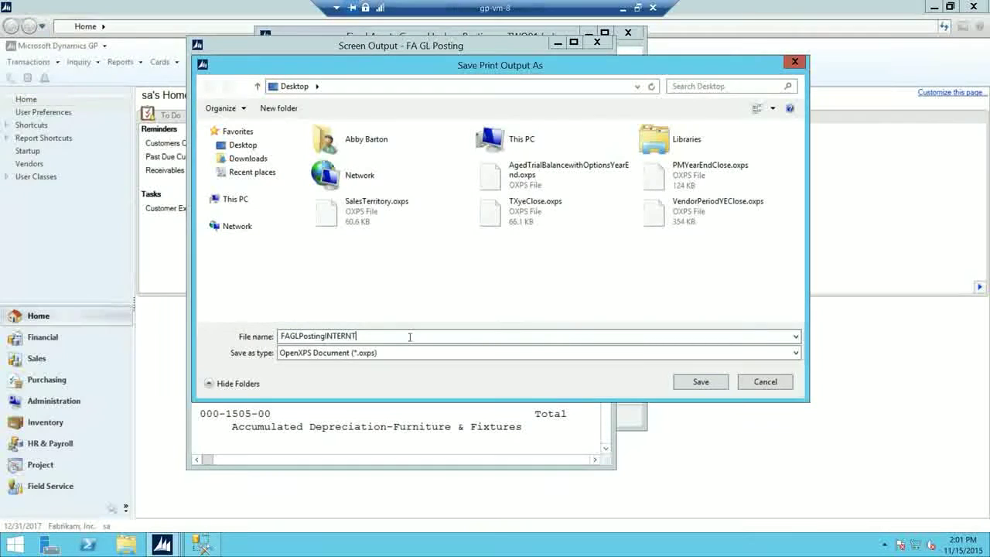
{"action": "left_click", "coordinate": [715, 381]}
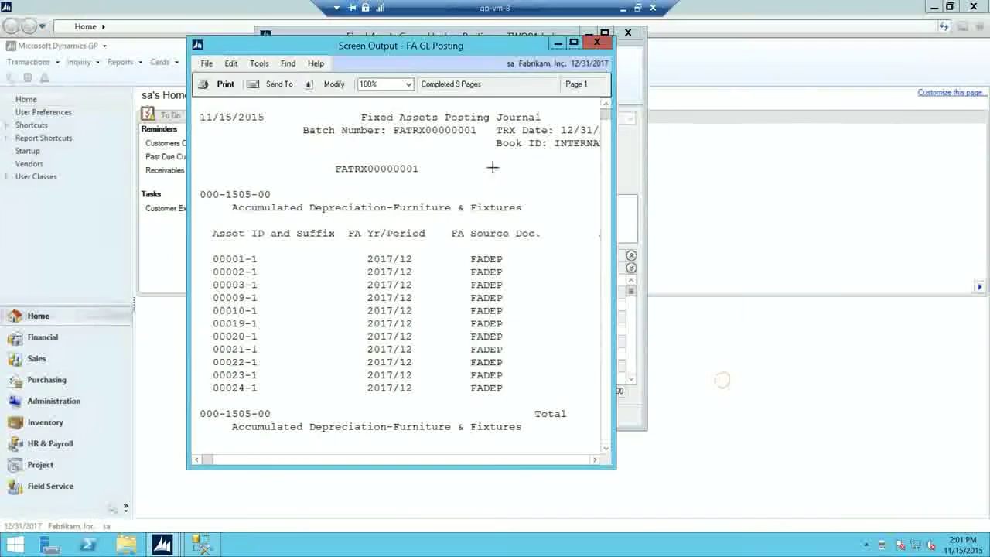
{"action": "left_click", "coordinate": [595, 43]}
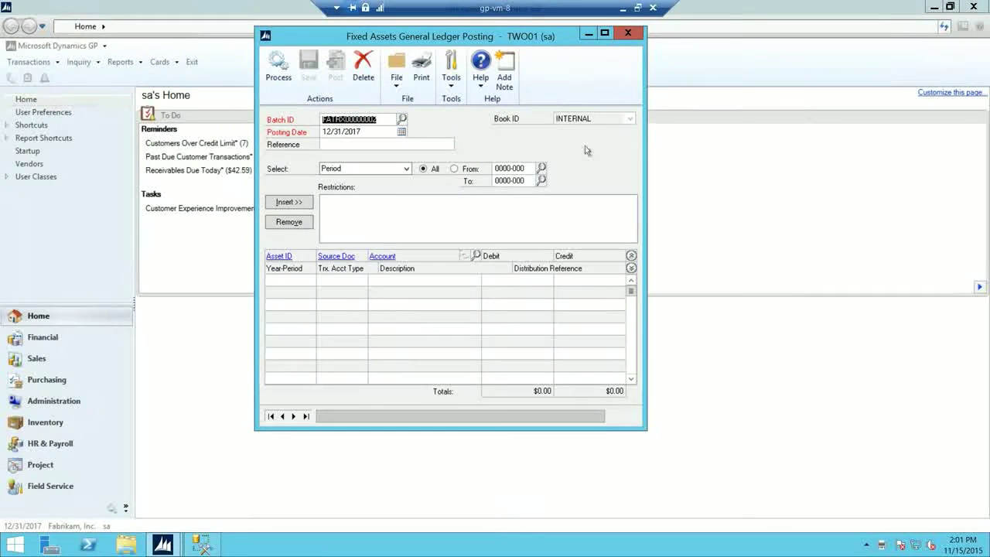
{"action": "left_click", "coordinate": [628, 33]}
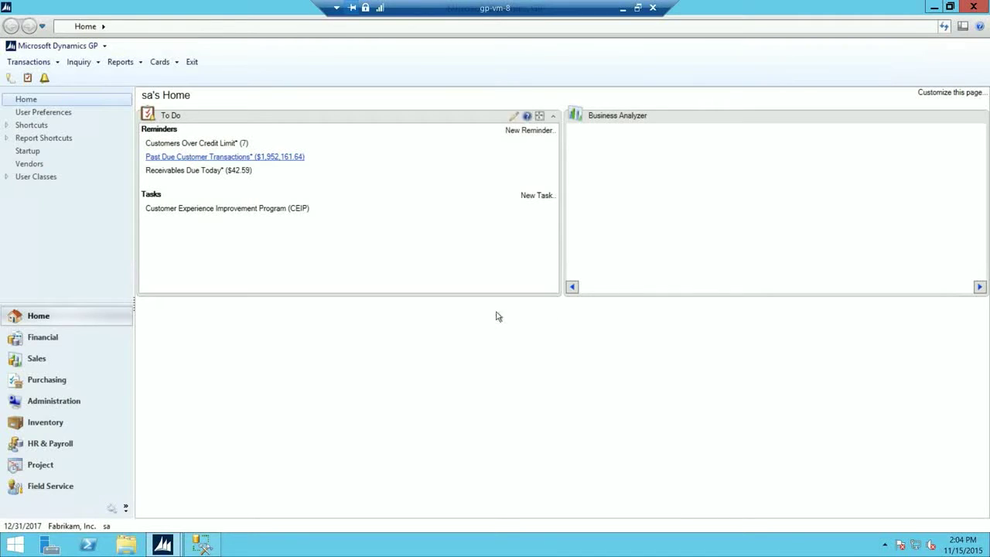
Step: Open the Fixed Assets Activity reports and choose the Annual Activity report
{"action": "left_click", "coordinate": [121, 66]}
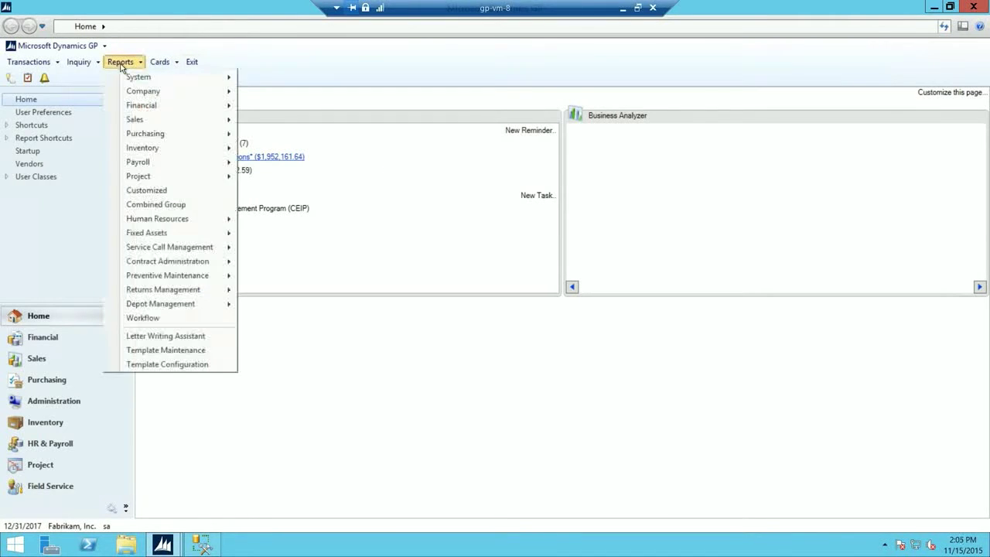
{"action": "mouse_move", "coordinate": [136, 236]}
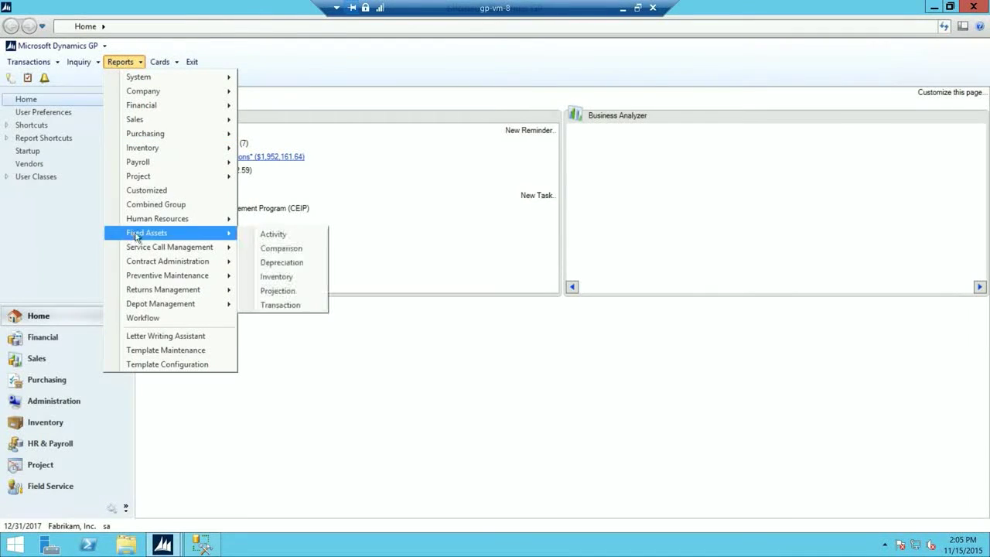
{"action": "left_click", "coordinate": [275, 234]}
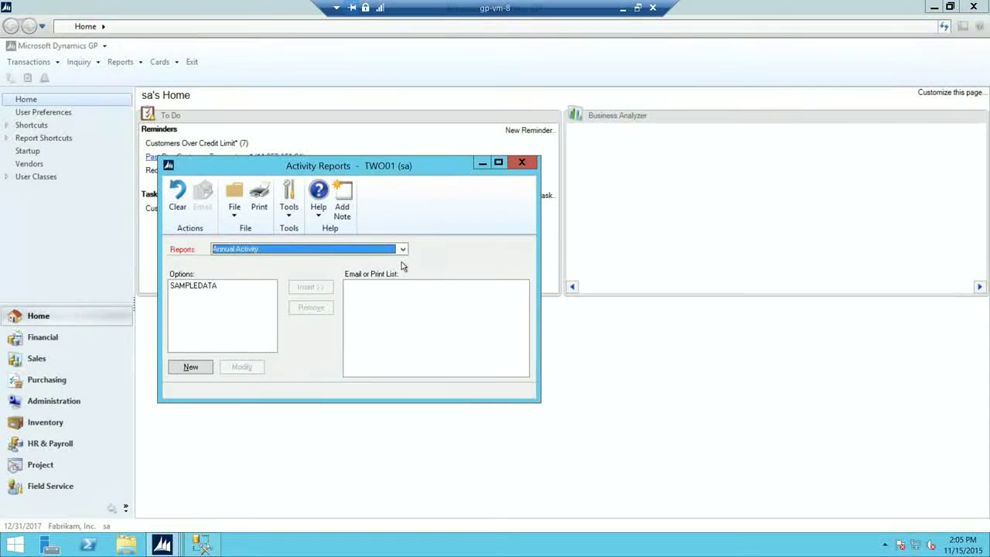
{"action": "left_click", "coordinate": [403, 253]}
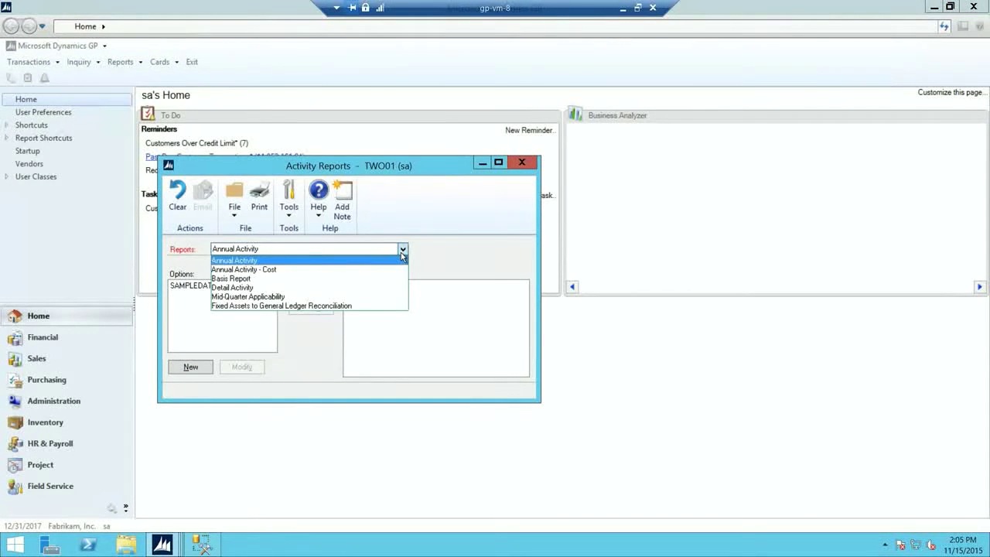
{"action": "left_click", "coordinate": [369, 261]}
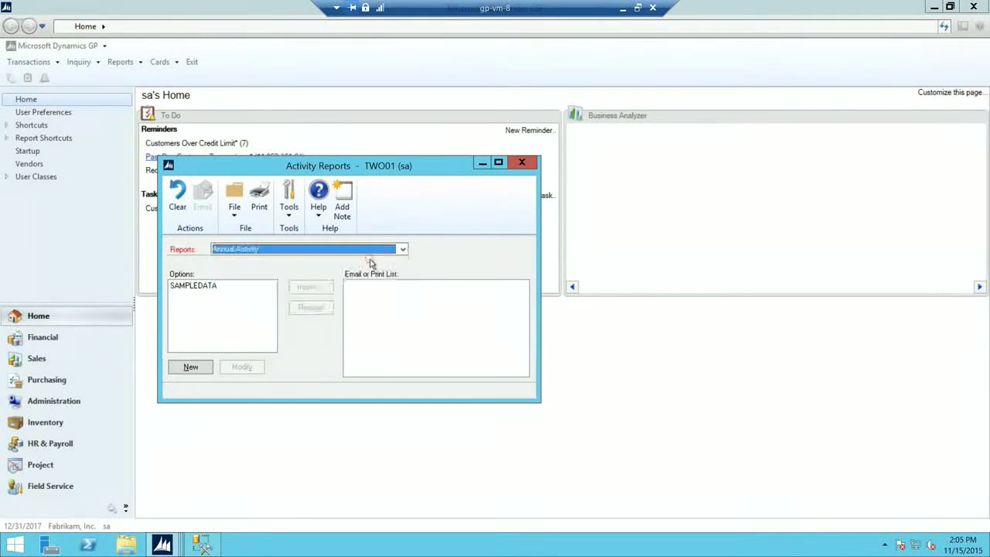
{"action": "left_click", "coordinate": [223, 286]}
{"action": "left_click", "coordinate": [295, 290]}
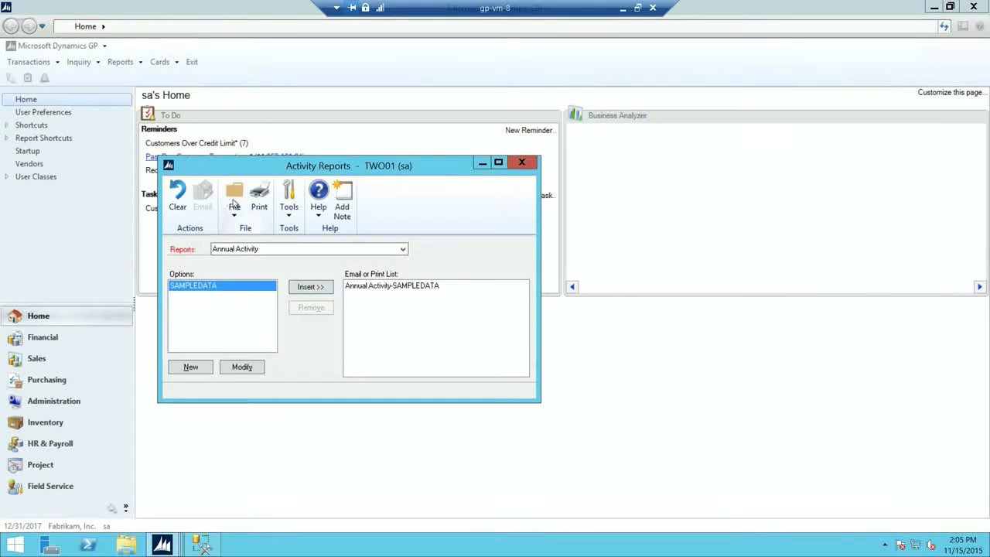
{"action": "left_click", "coordinate": [259, 198]}
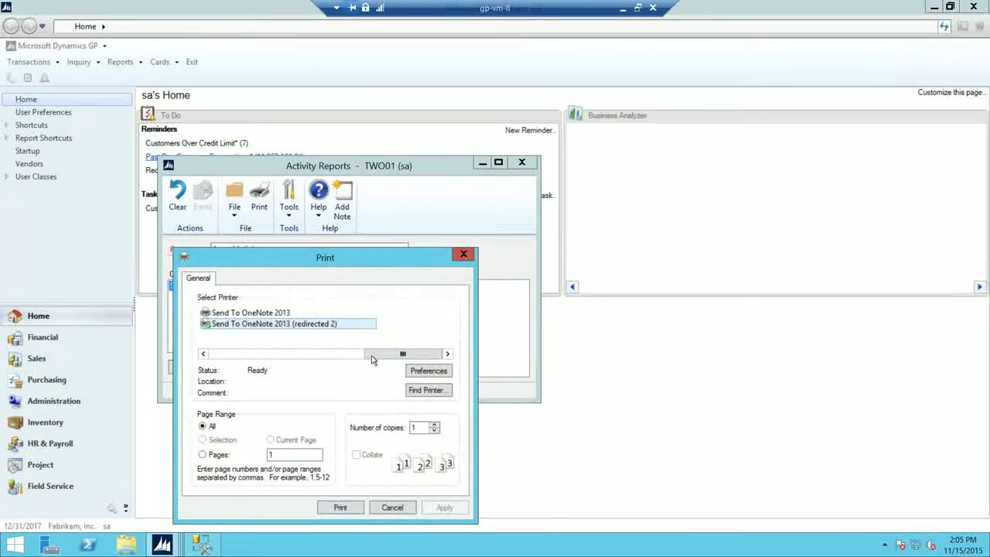
{"action": "left_click", "coordinate": [392, 507]}
{"action": "left_click", "coordinate": [419, 288]}
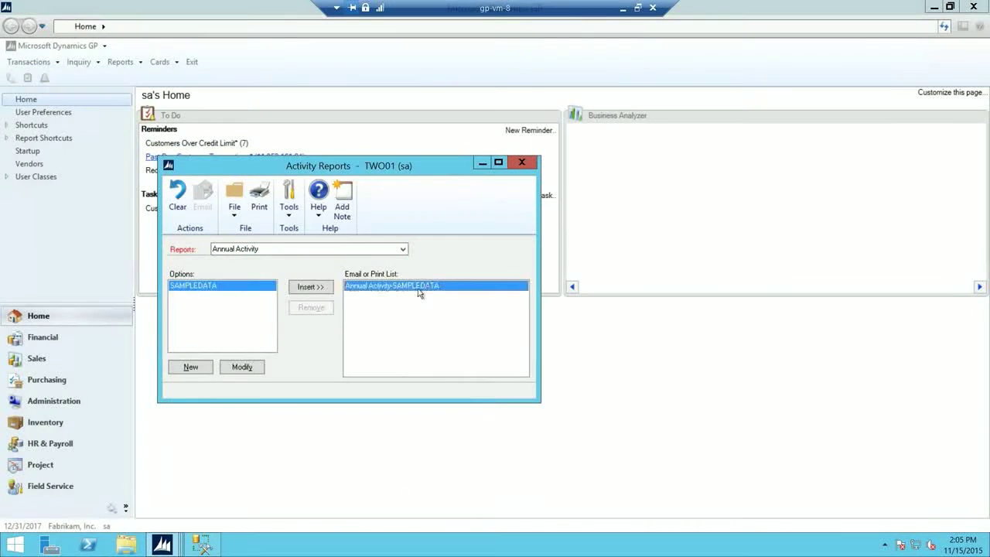
{"action": "left_click", "coordinate": [312, 307]}
Step: Open the SAMPLEDATA option of the Annual Activity report, set its destination to the screen, and print it
{"action": "left_click", "coordinate": [199, 287]}
{"action": "left_click", "coordinate": [242, 370]}
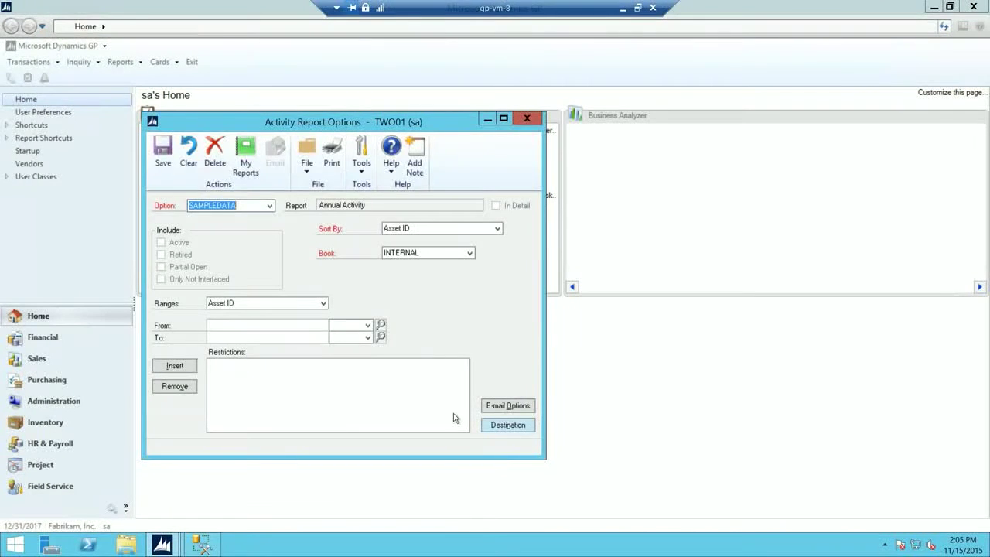
{"action": "left_click", "coordinate": [495, 426]}
{"action": "left_click", "coordinate": [386, 293]}
{"action": "left_click", "coordinate": [551, 374]}
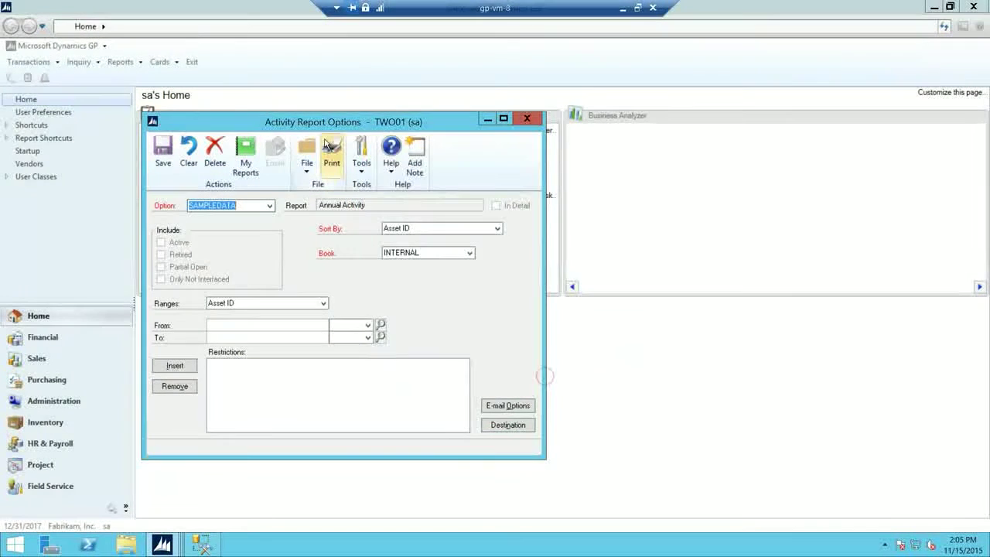
{"action": "left_click", "coordinate": [331, 152]}
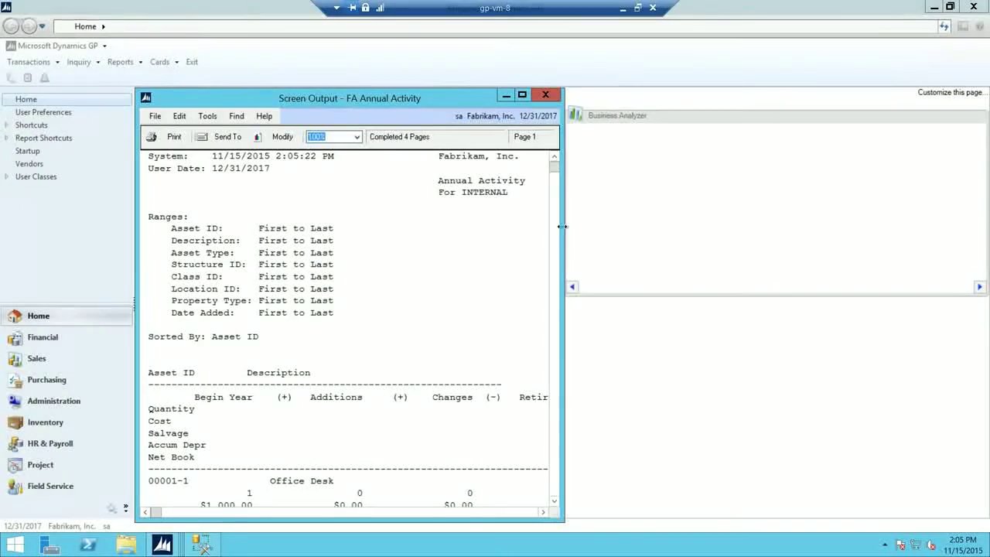
Step: Review each asset's annual activity in the screen report, then close the report windows and discard the option changes
{"action": "left_click_drag", "start_coordinate": [559, 221], "coordinate": [930, 206]}
{"action": "scroll", "coordinate": [840, 225], "scroll_direction": "down", "scroll_amount": 5}
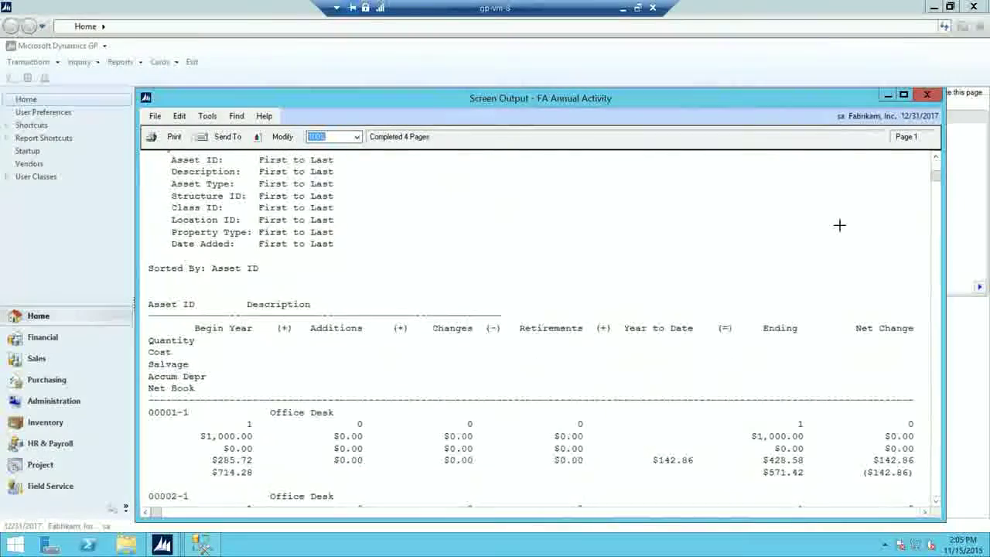
{"action": "scroll", "coordinate": [840, 225], "scroll_direction": "down", "scroll_amount": 8}
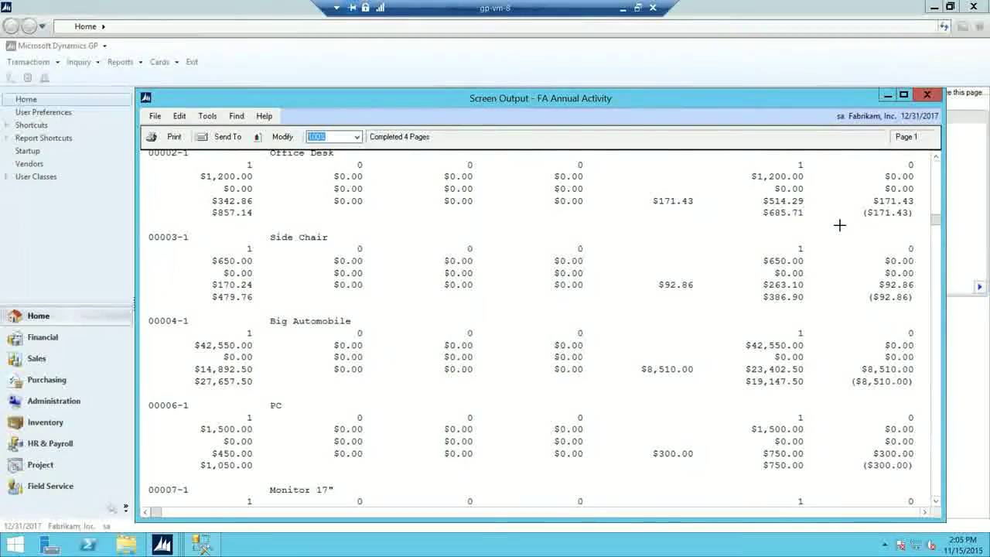
{"action": "scroll", "coordinate": [840, 224], "scroll_direction": "down", "scroll_amount": 4}
{"action": "left_click_drag", "start_coordinate": [530, 94], "coordinate": [520, 51]}
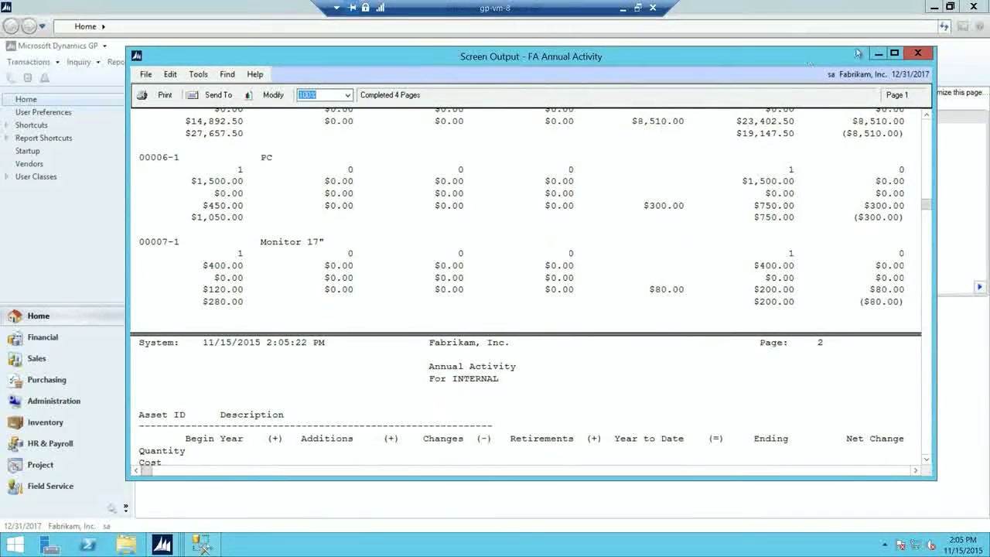
{"action": "left_click", "coordinate": [917, 53]}
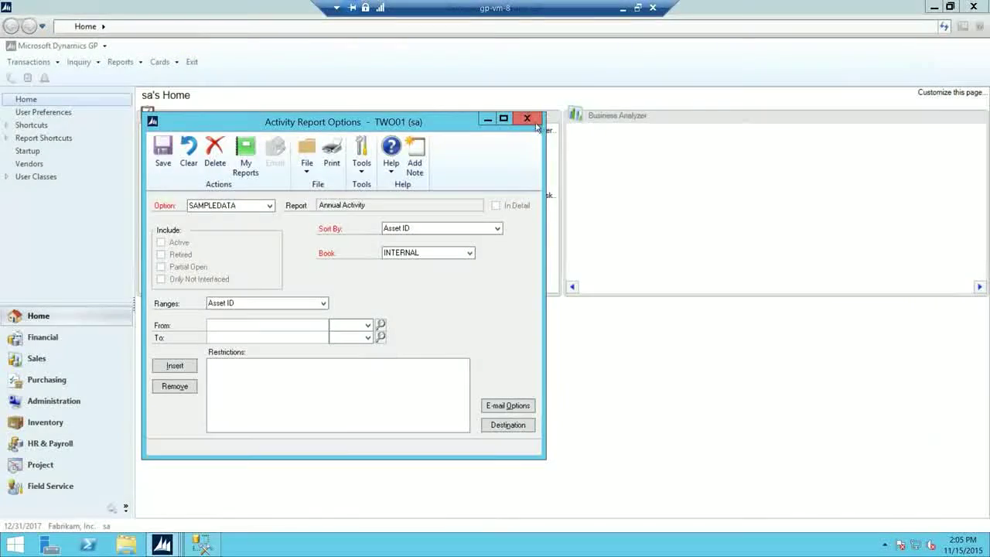
{"action": "left_click", "coordinate": [526, 118]}
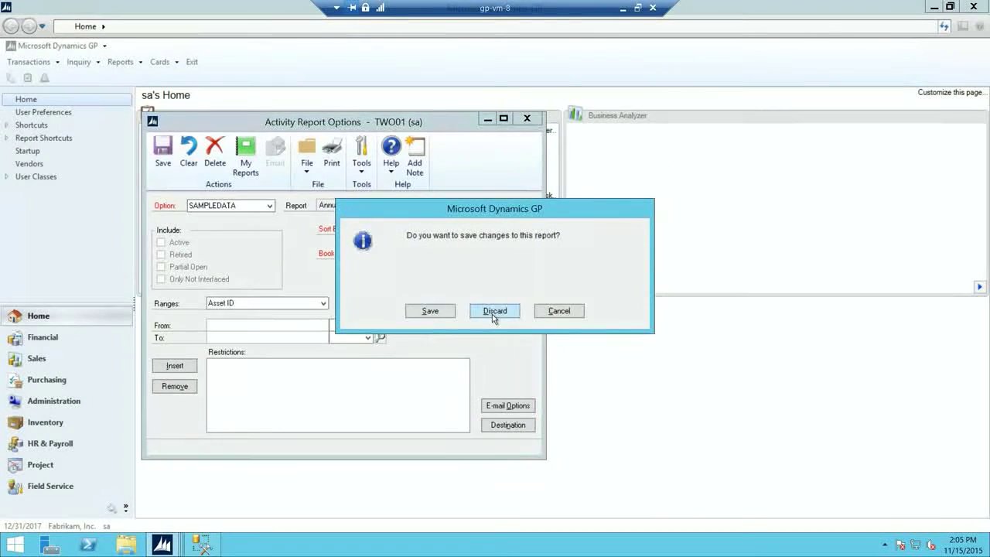
{"action": "left_click", "coordinate": [492, 310]}
{"action": "left_click", "coordinate": [522, 162]}
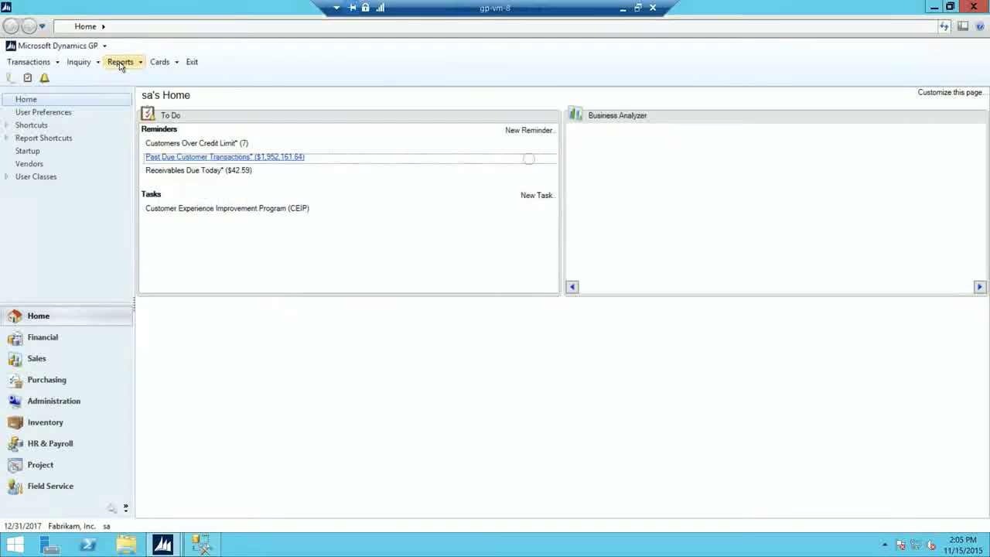
Step: Open the Fixed Assets Transaction reports, review the available additions, retirements and transfers reports, and close the window
{"action": "left_click", "coordinate": [120, 62]}
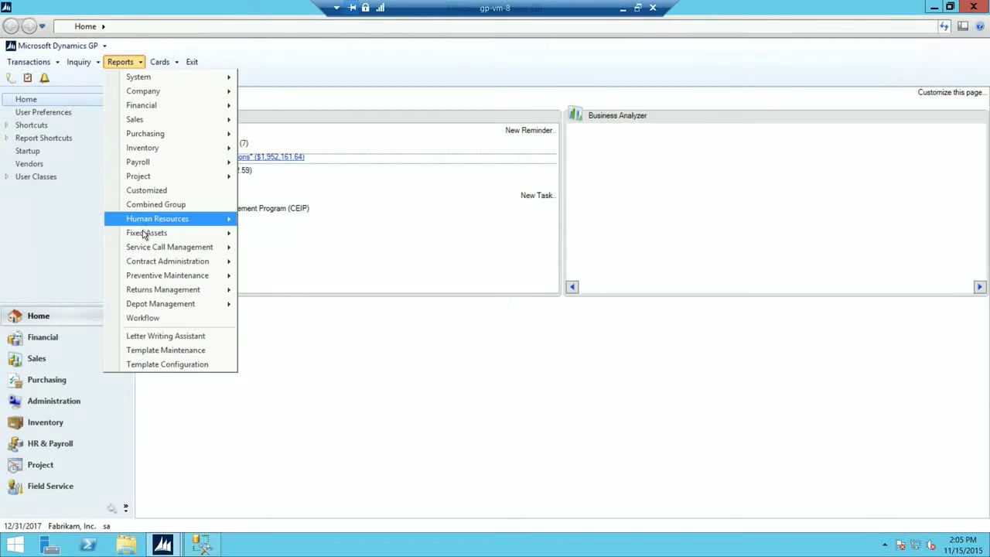
{"action": "mouse_move", "coordinate": [144, 235]}
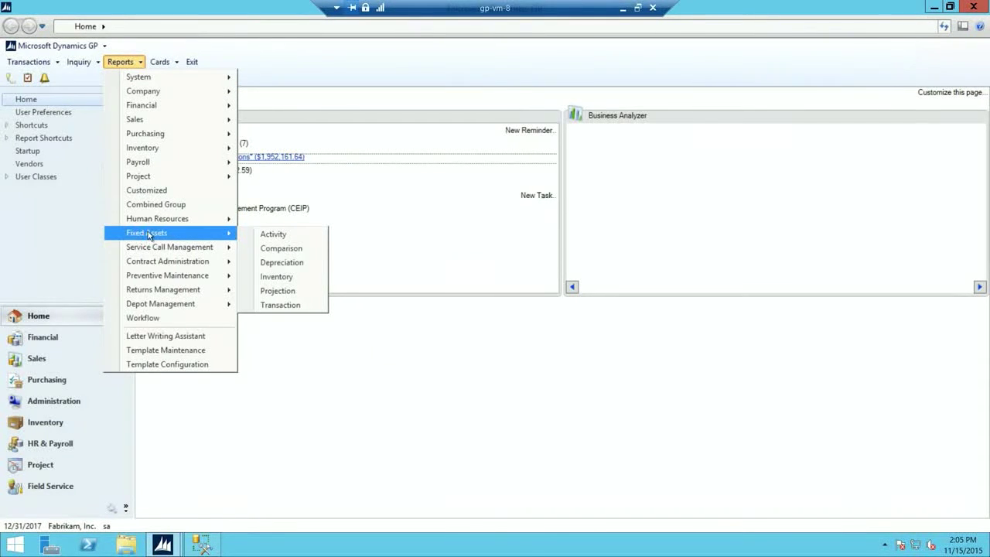
{"action": "left_click", "coordinate": [281, 306]}
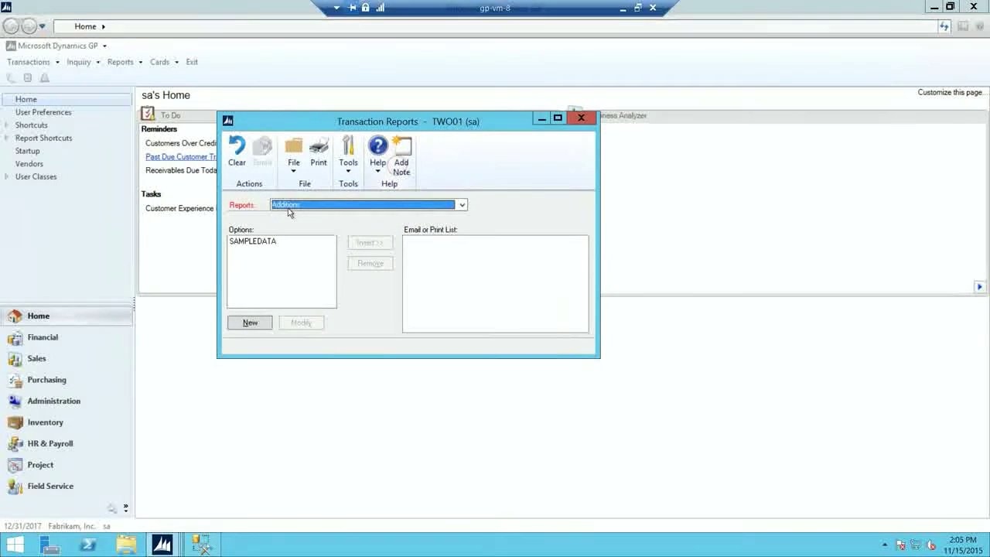
{"action": "left_click", "coordinate": [301, 206]}
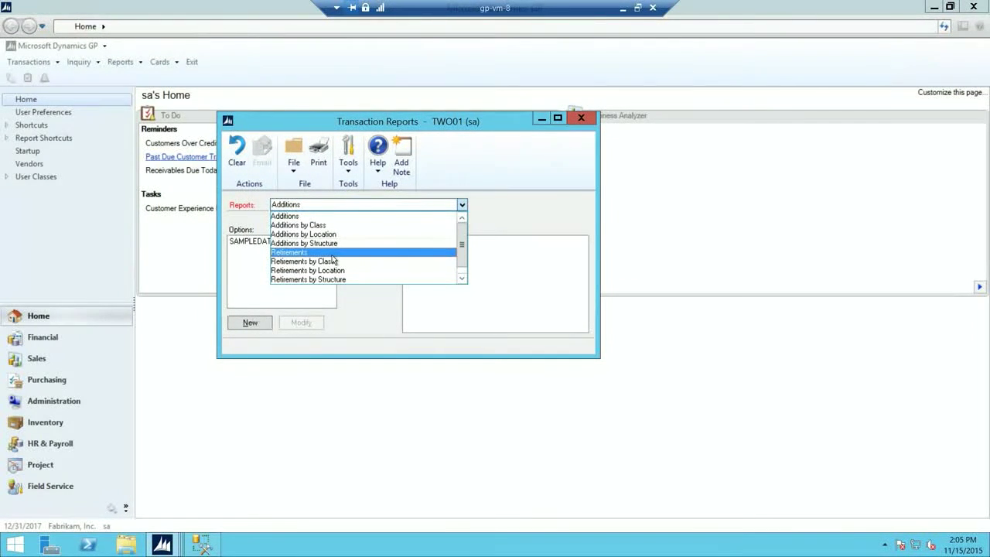
{"action": "left_click", "coordinate": [461, 278]}
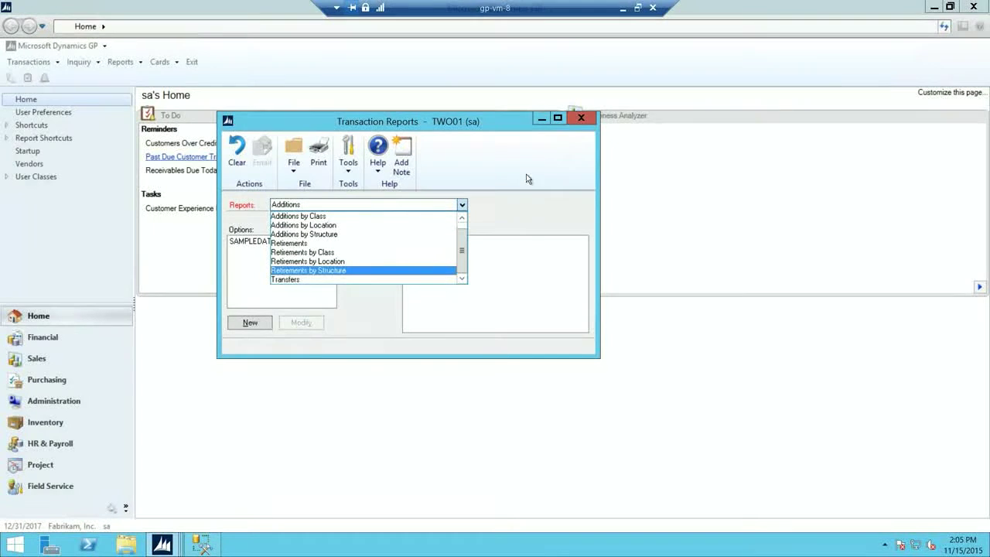
{"action": "left_click", "coordinate": [580, 120]}
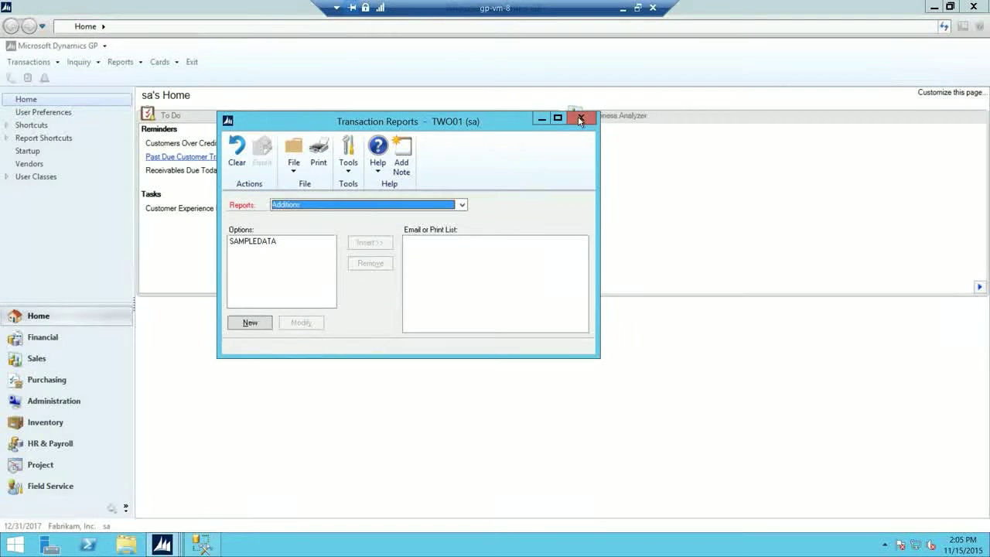
{"action": "left_click", "coordinate": [580, 119]}
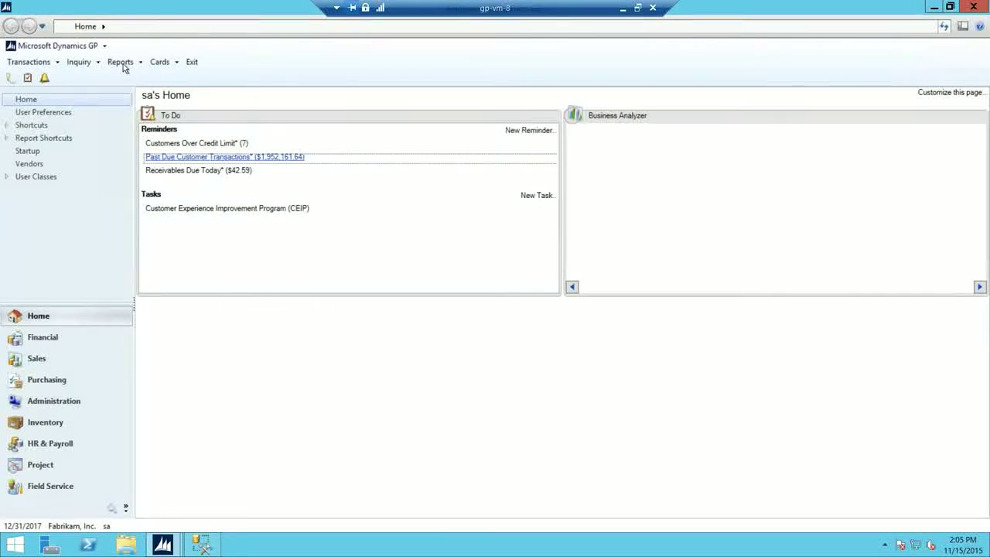
Step: Open the Fixed Assets Depreciation reports, review which depreciation detail and ledger reports are available, and close the window
{"action": "left_click", "coordinate": [121, 61]}
{"action": "mouse_move", "coordinate": [182, 236]}
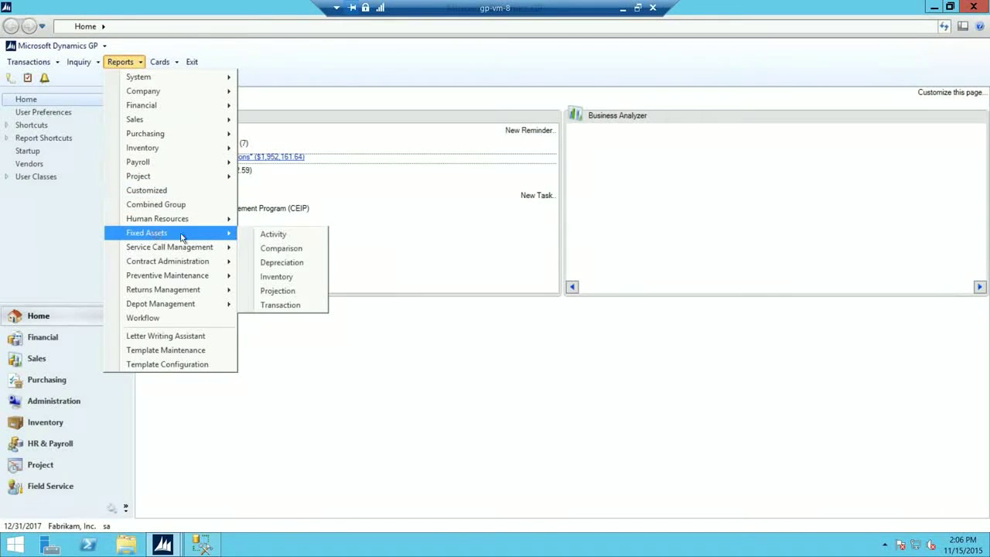
{"action": "left_click", "coordinate": [280, 262]}
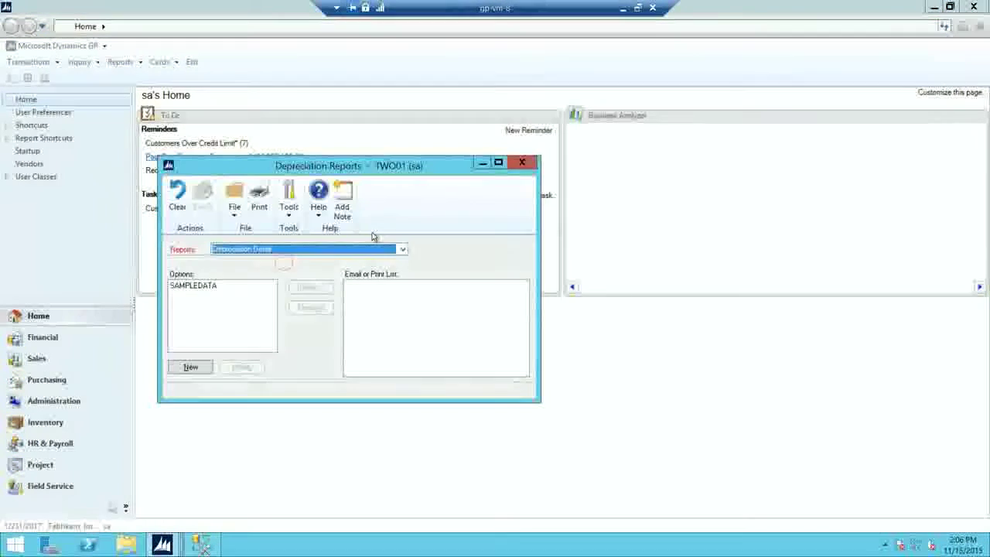
{"action": "left_click", "coordinate": [402, 249]}
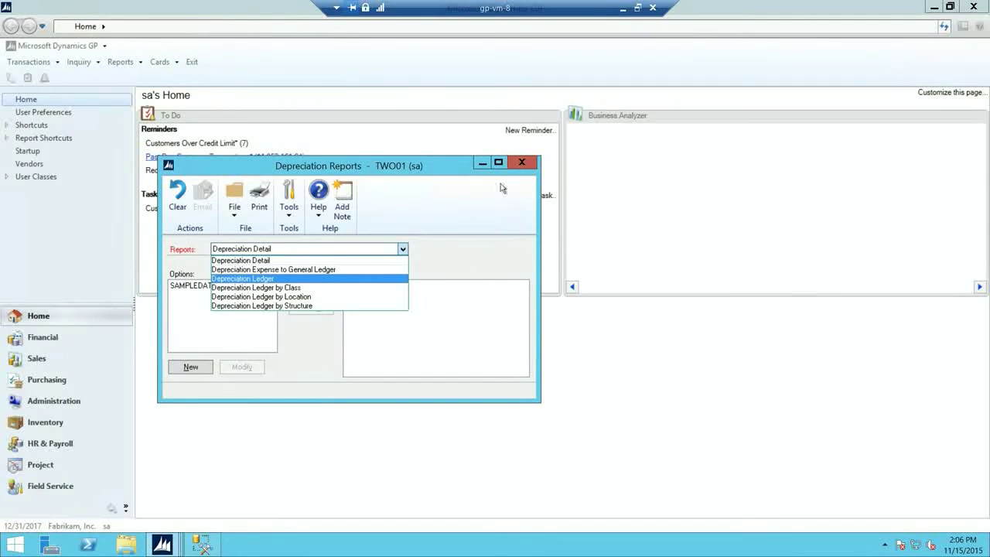
{"action": "left_click", "coordinate": [521, 166]}
{"action": "left_click", "coordinate": [522, 165]}
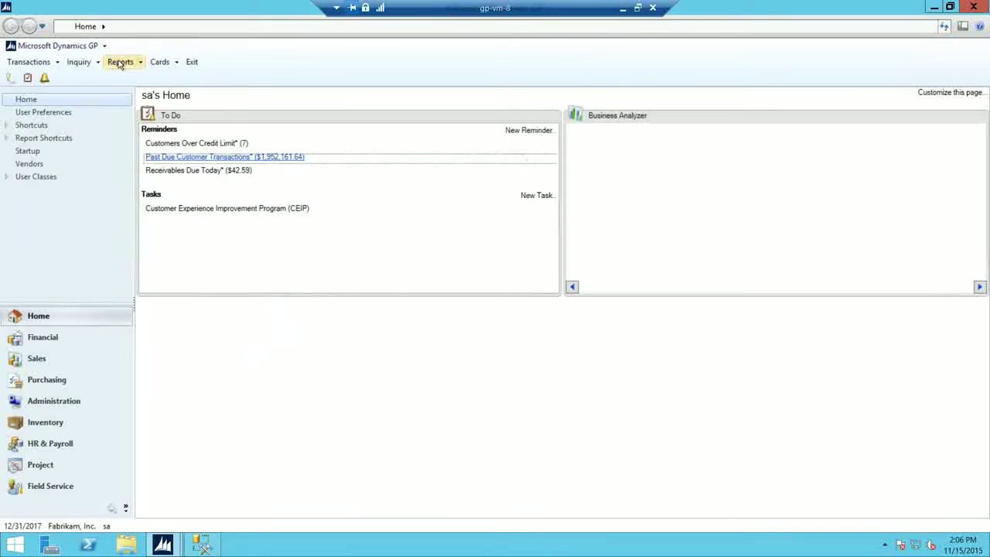
Step: Open the Fixed Assets Inventory reports, review the available inventory list and Property Ledger reports, and close the window
{"action": "left_click", "coordinate": [120, 61]}
{"action": "mouse_move", "coordinate": [159, 237]}
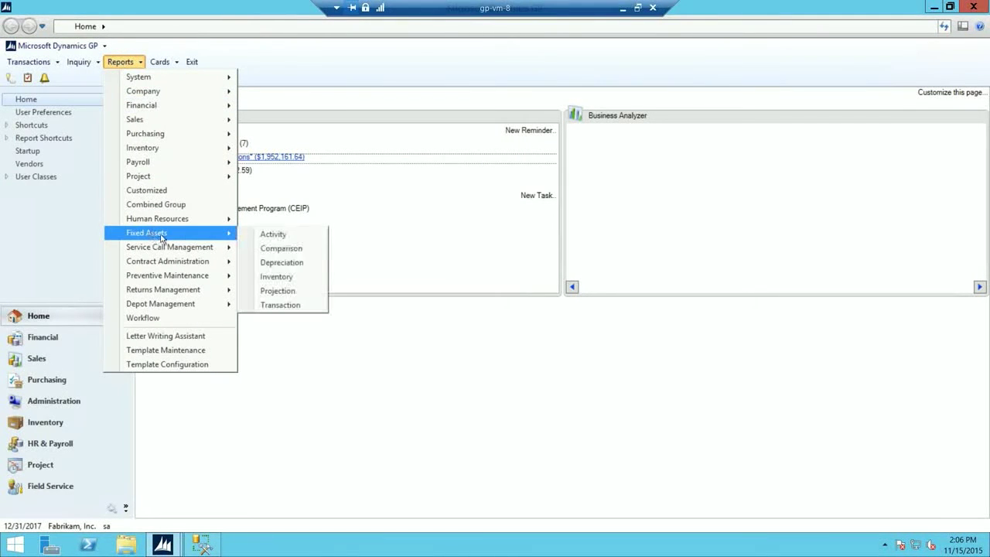
{"action": "left_click", "coordinate": [291, 278]}
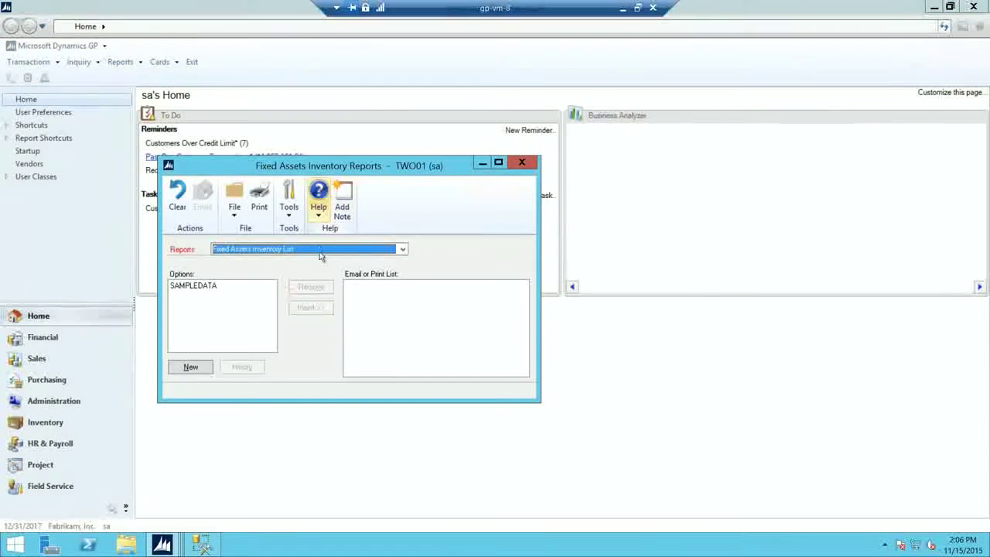
{"action": "left_click", "coordinate": [320, 253]}
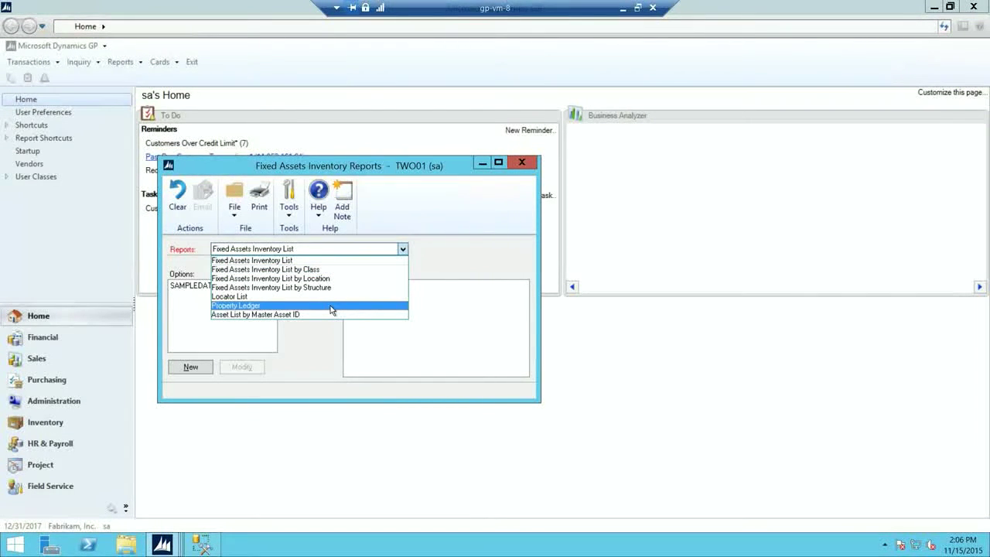
{"action": "left_click", "coordinate": [522, 162]}
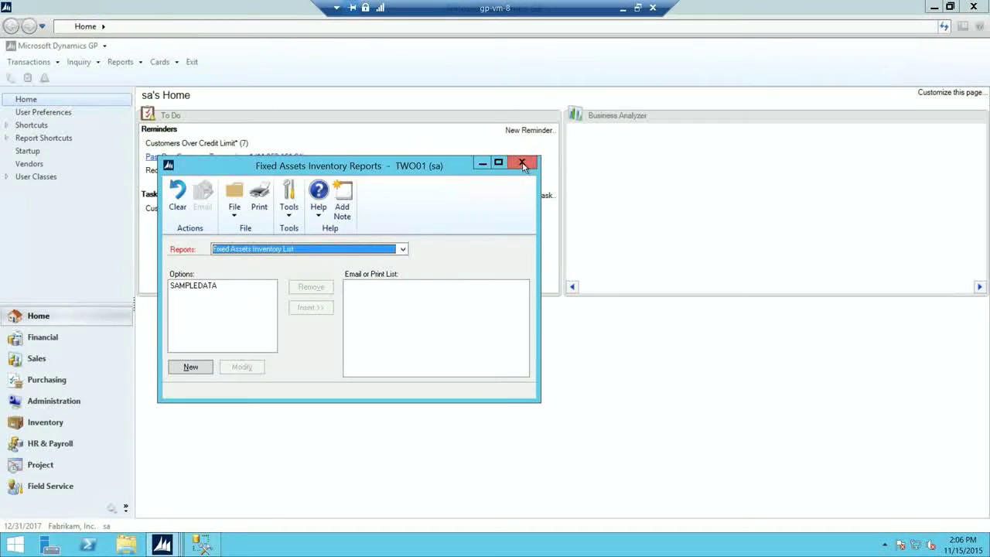
{"action": "left_click", "coordinate": [522, 163]}
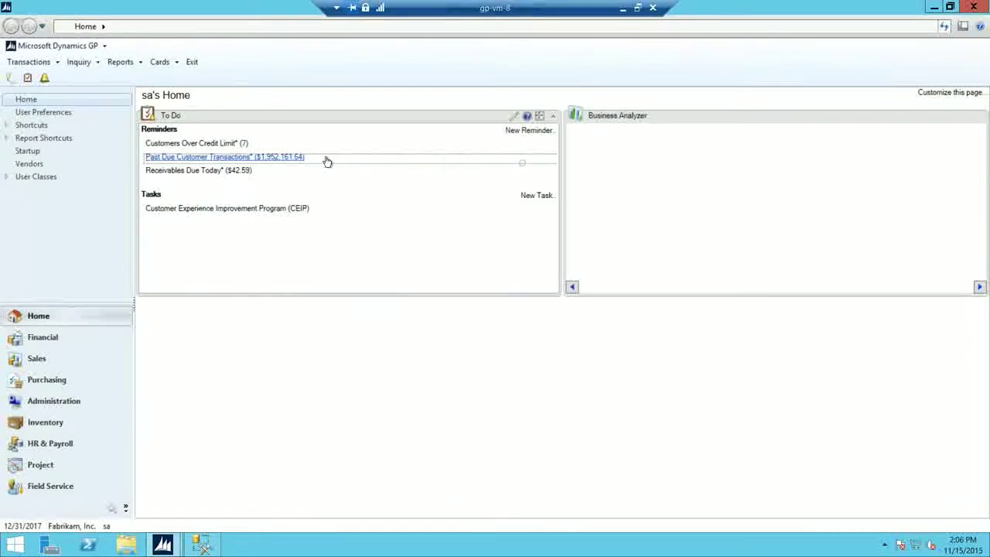
Step: Open the Fixed Assets Activity reports, review the available activity and general ledger reconciliation reports, and close the window
{"action": "left_click", "coordinate": [116, 64]}
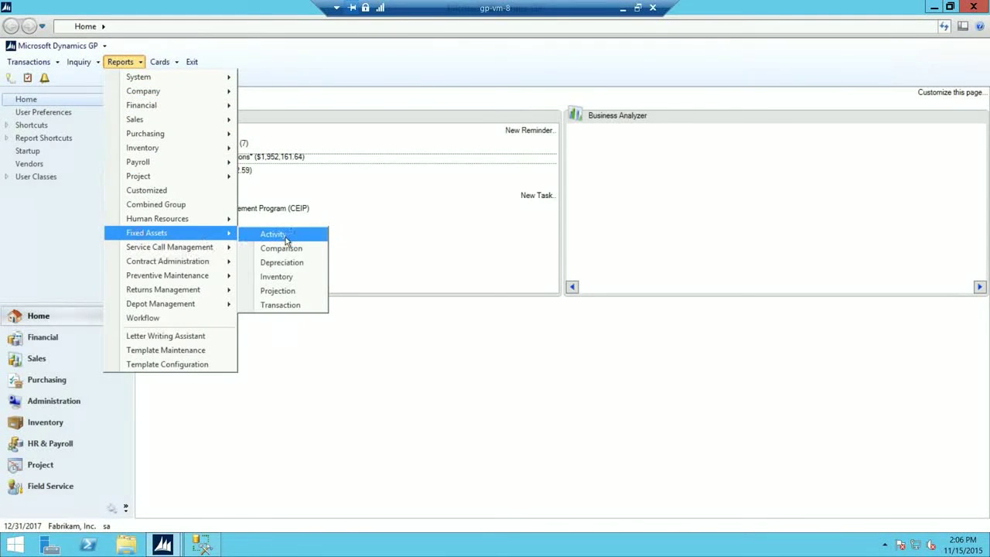
{"action": "left_click", "coordinate": [285, 240]}
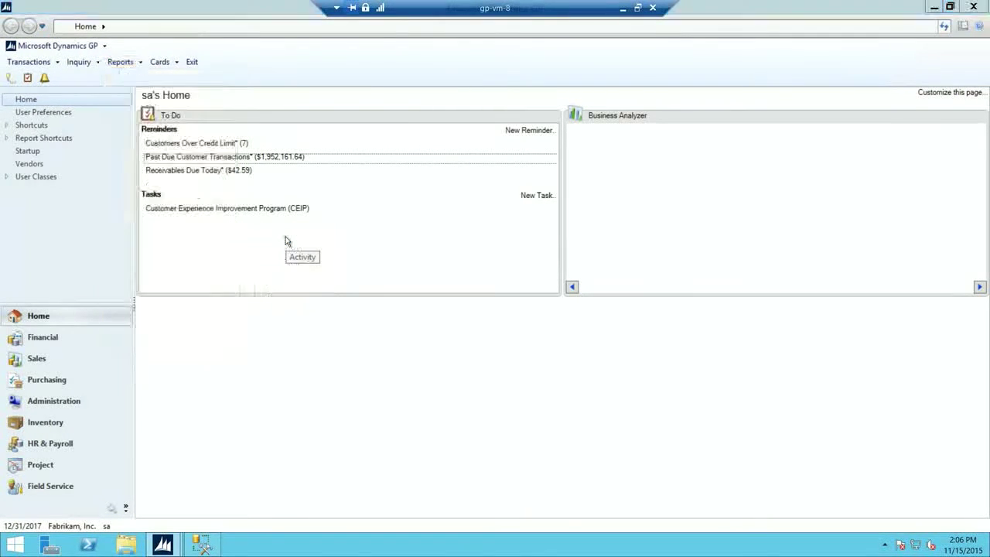
{"action": "left_click", "coordinate": [403, 249]}
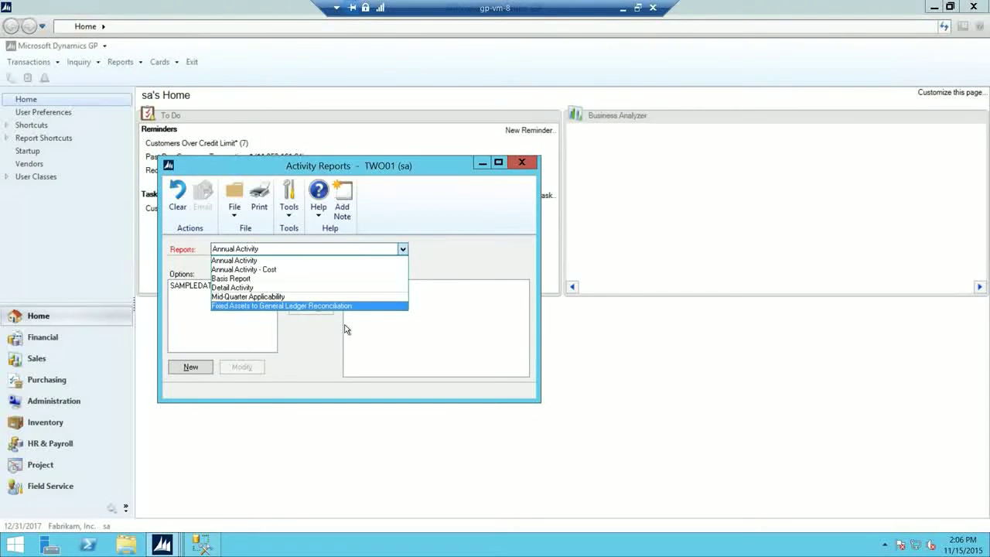
{"action": "left_click", "coordinate": [521, 162]}
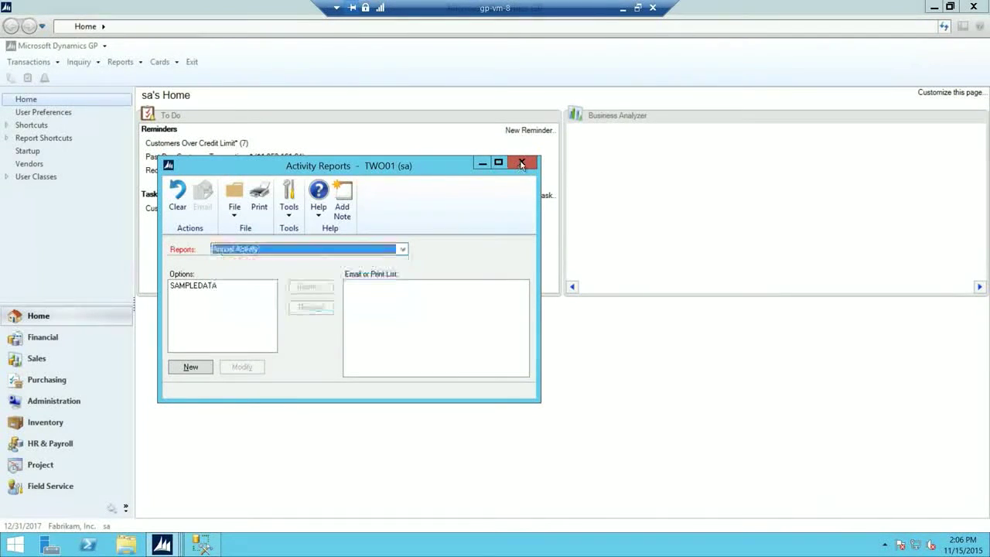
{"action": "left_click", "coordinate": [521, 163]}
Step: Open the Fixed Assets Comparison reports, review the available book-to-book reports, and close the window
{"action": "left_click", "coordinate": [128, 63]}
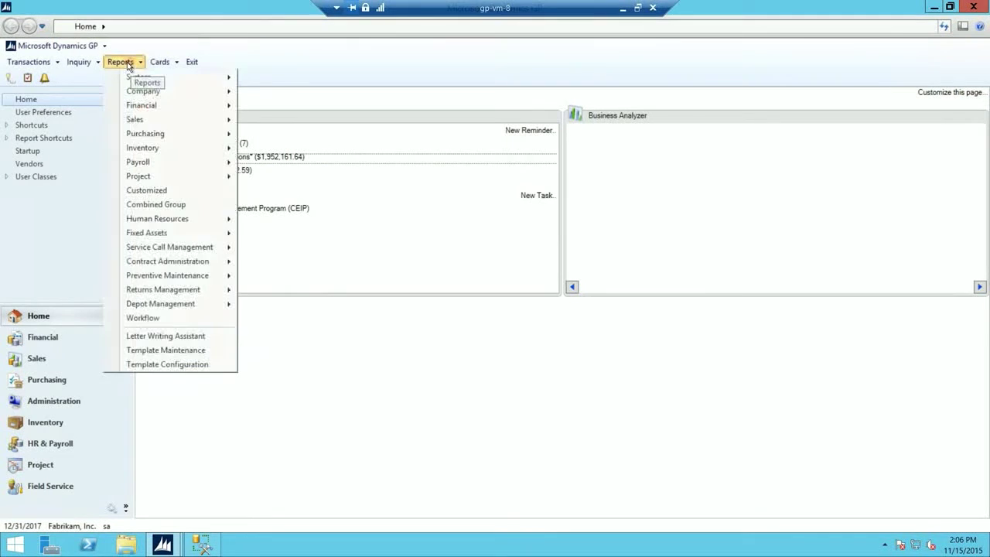
{"action": "mouse_move", "coordinate": [164, 233]}
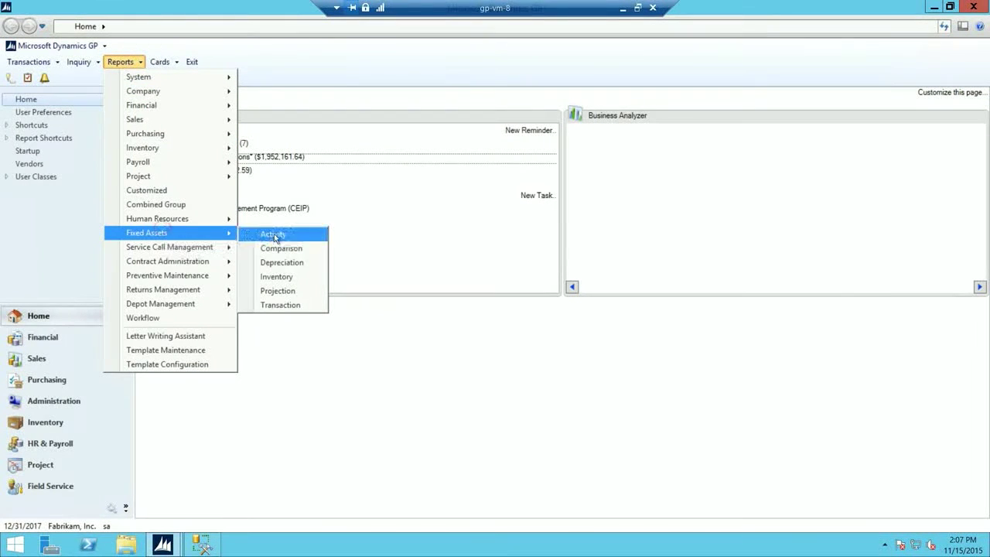
{"action": "left_click", "coordinate": [302, 252]}
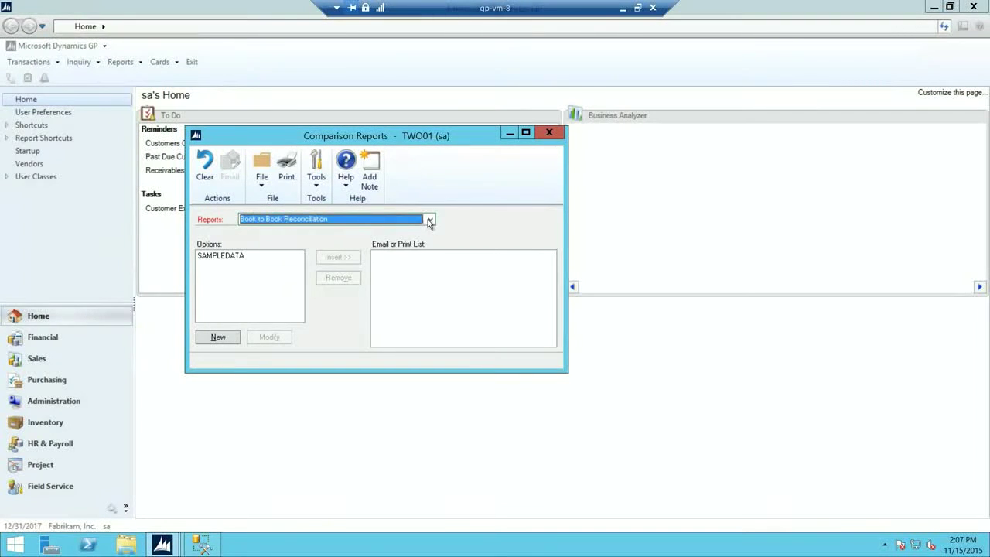
{"action": "left_click", "coordinate": [429, 221]}
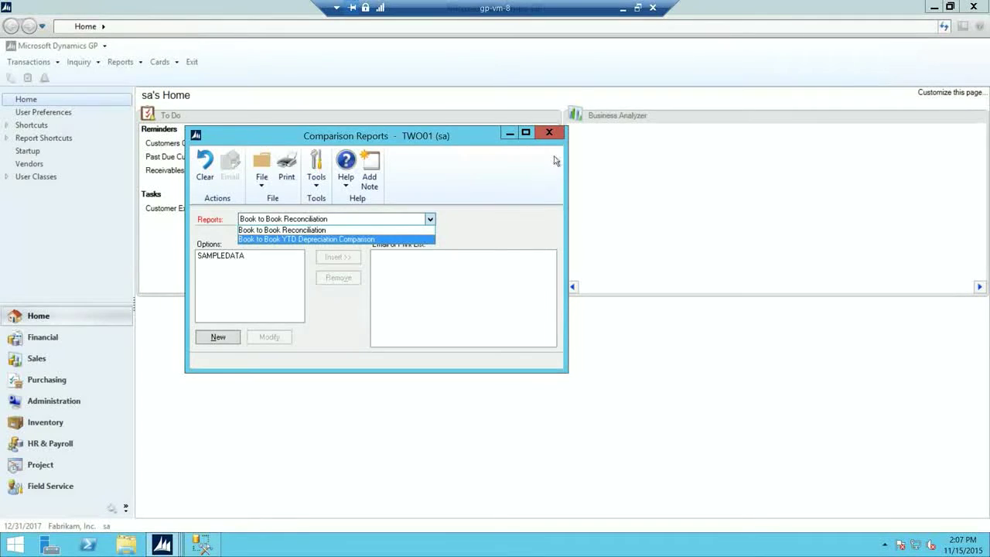
{"action": "left_click", "coordinate": [556, 143]}
{"action": "left_click", "coordinate": [546, 133]}
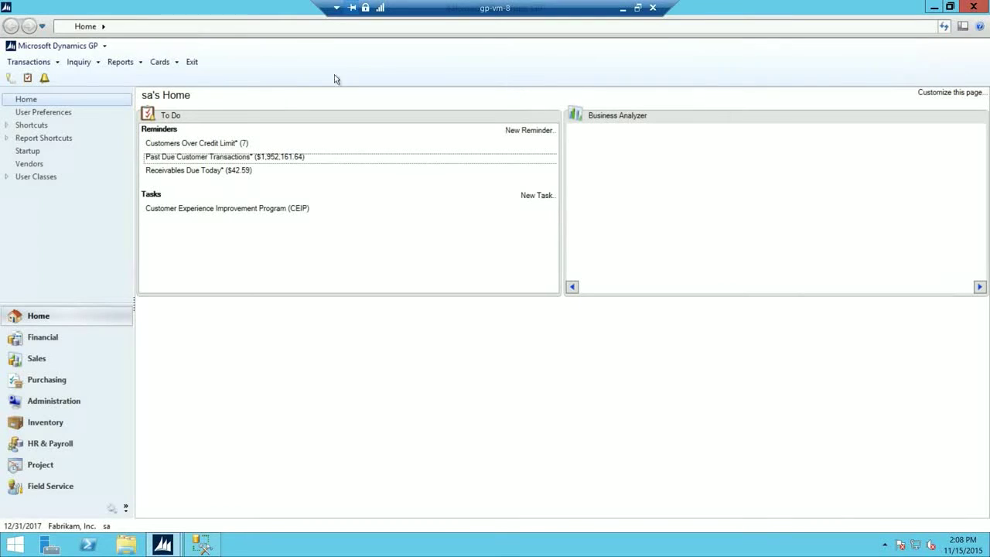
Step: Open the Fixed Assets Calendar Setup for the DEFAULT calendar and display the 2018 periods to check their start and end dates
{"action": "left_click", "coordinate": [97, 45]}
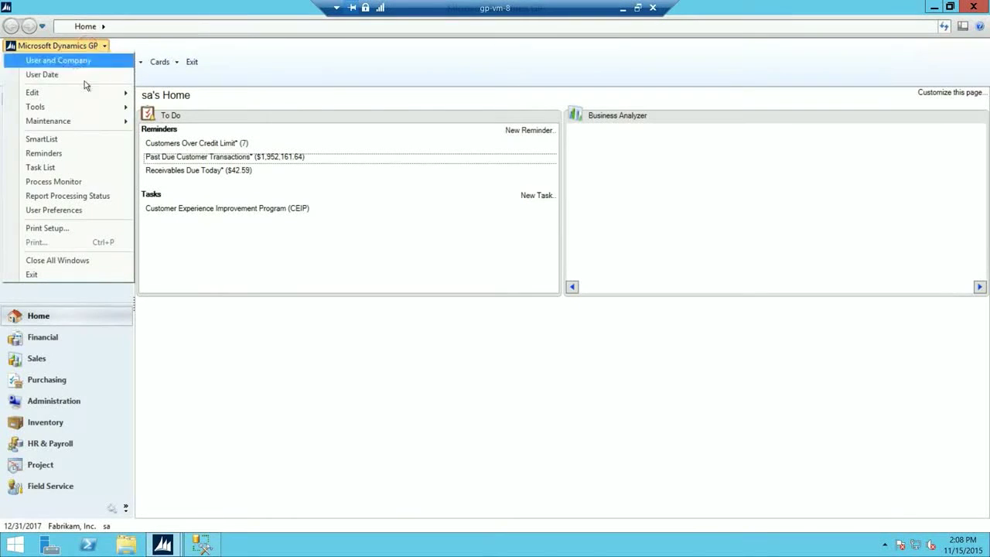
{"action": "mouse_move", "coordinate": [84, 108]}
{"action": "mouse_move", "coordinate": [207, 110]}
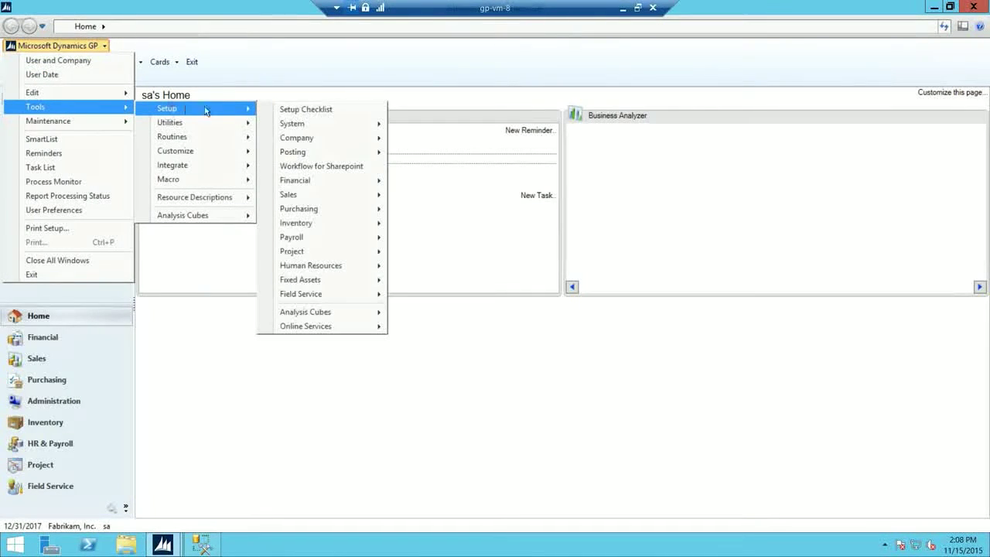
{"action": "mouse_move", "coordinate": [340, 285]}
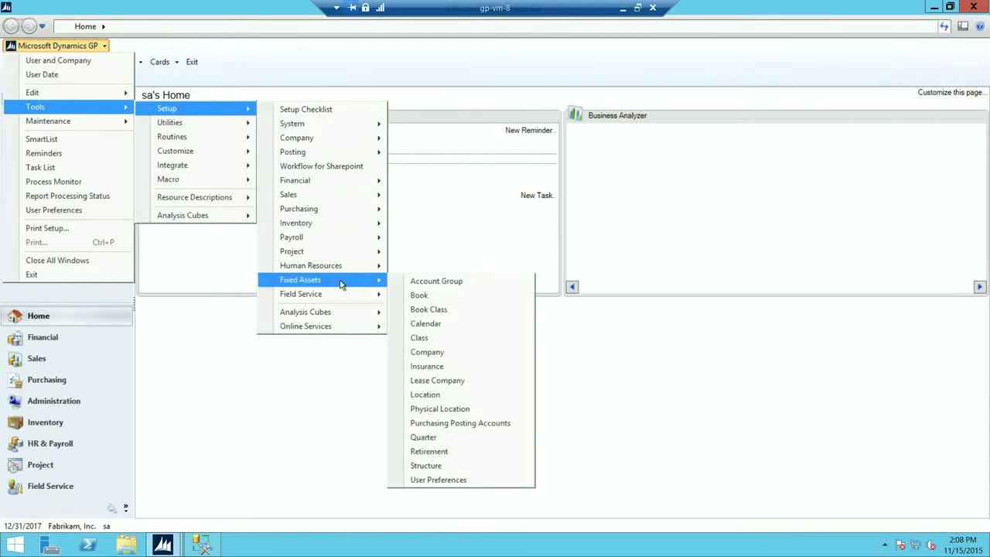
{"action": "left_click", "coordinate": [435, 323]}
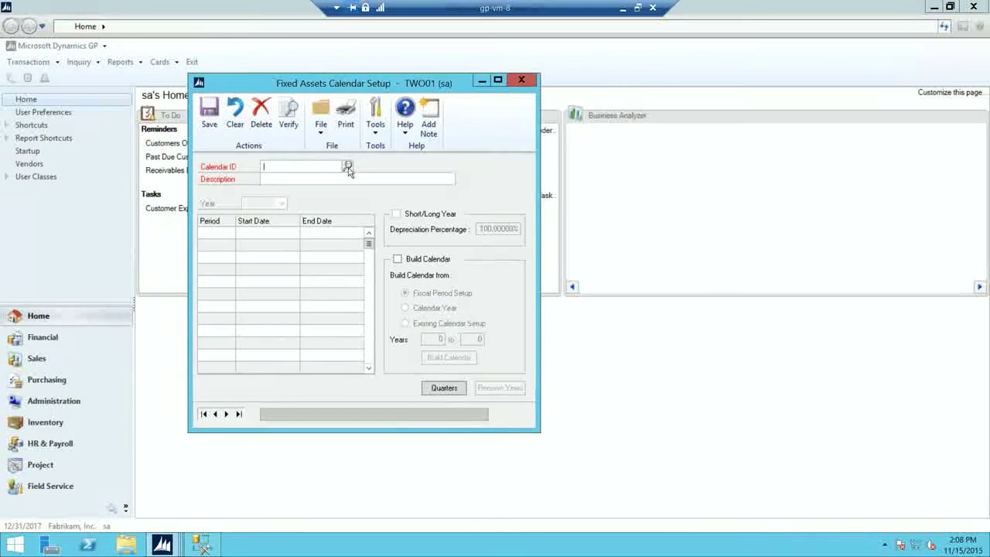
{"action": "left_click", "coordinate": [347, 167]}
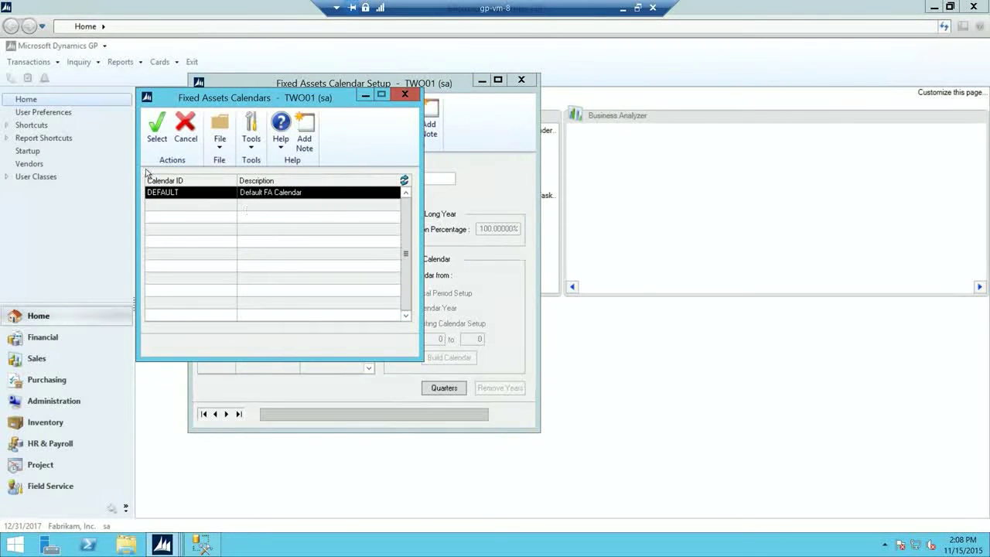
{"action": "left_click", "coordinate": [156, 132]}
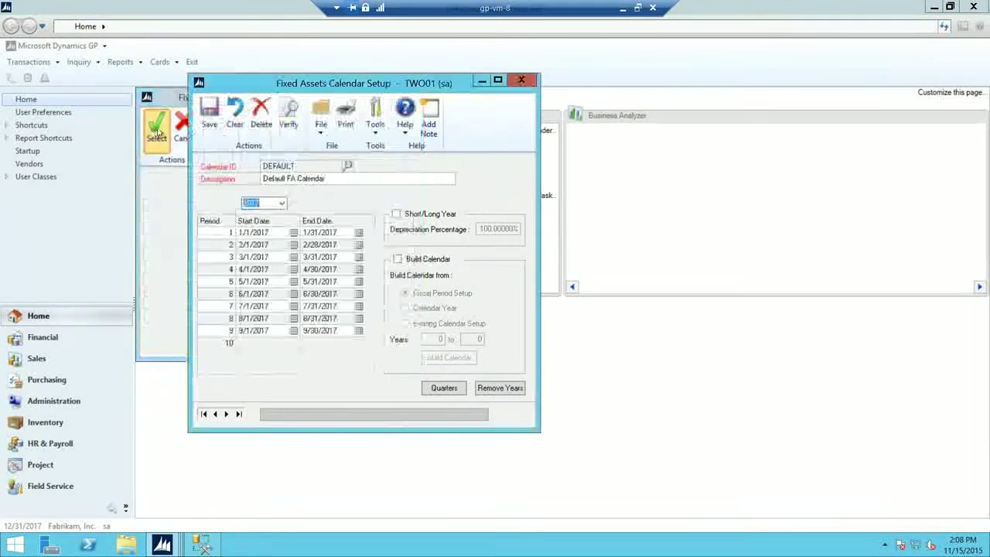
{"action": "left_click", "coordinate": [283, 202]}
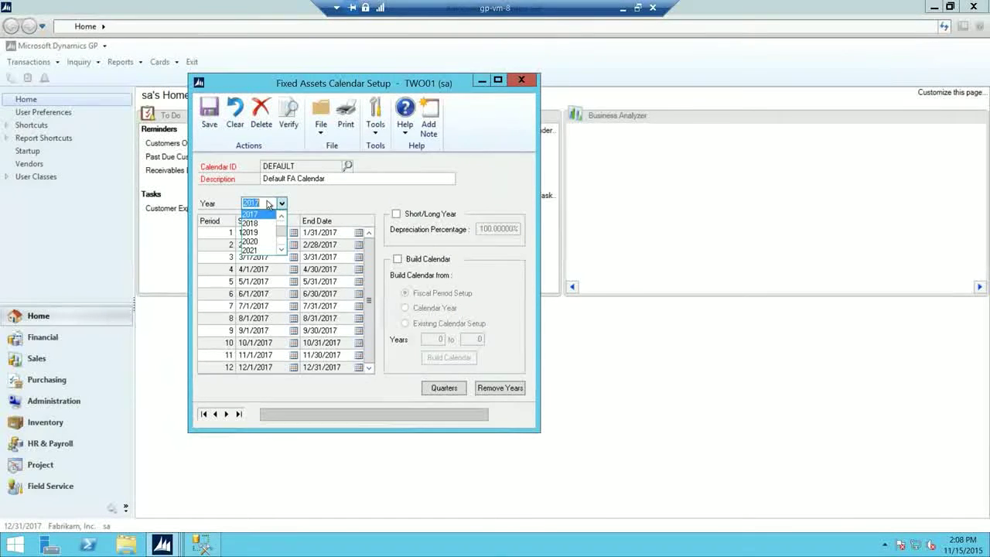
{"action": "left_click", "coordinate": [255, 223]}
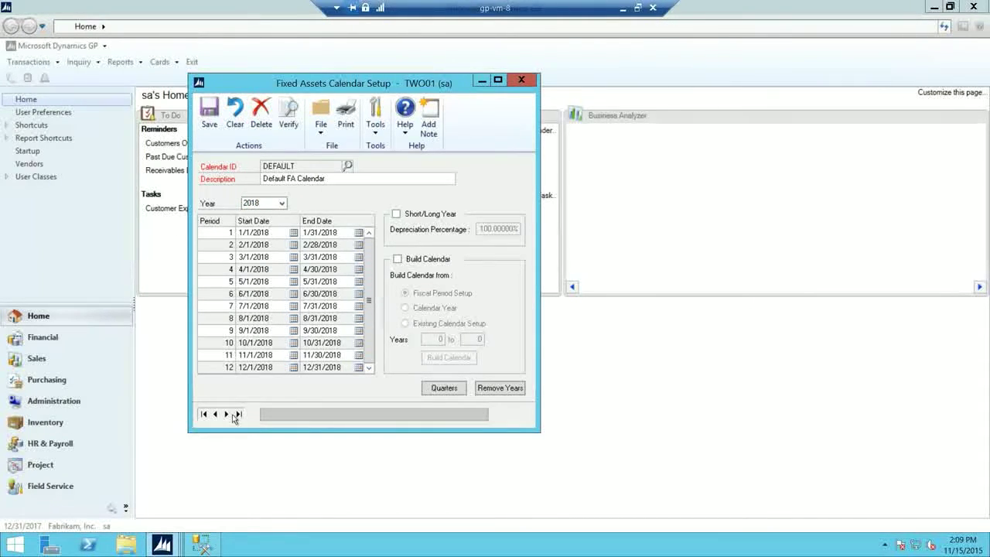
Step: Turn on Build Calendar for the DEFAULT calendar and check which years are available, then save the calendar and close its setup
{"action": "left_click", "coordinate": [397, 260]}
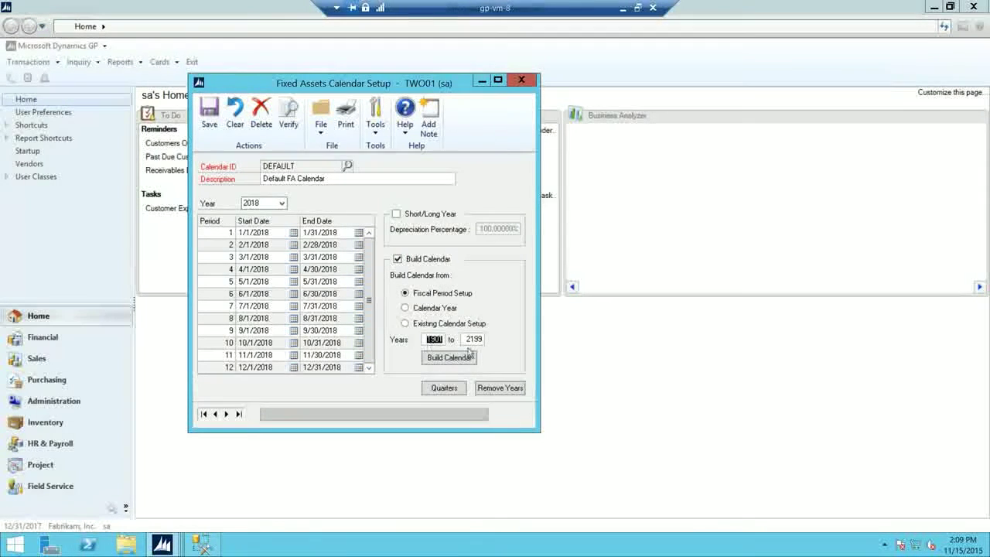
{"action": "left_click", "coordinate": [281, 202]}
{"action": "left_click_drag", "start_coordinate": [282, 218], "coordinate": [283, 250]}
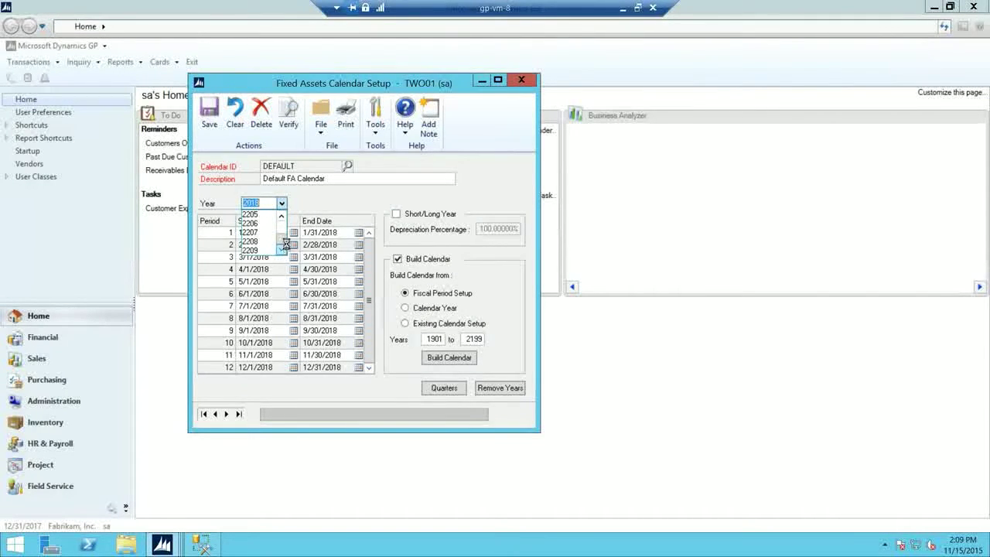
{"action": "left_click", "coordinate": [310, 203]}
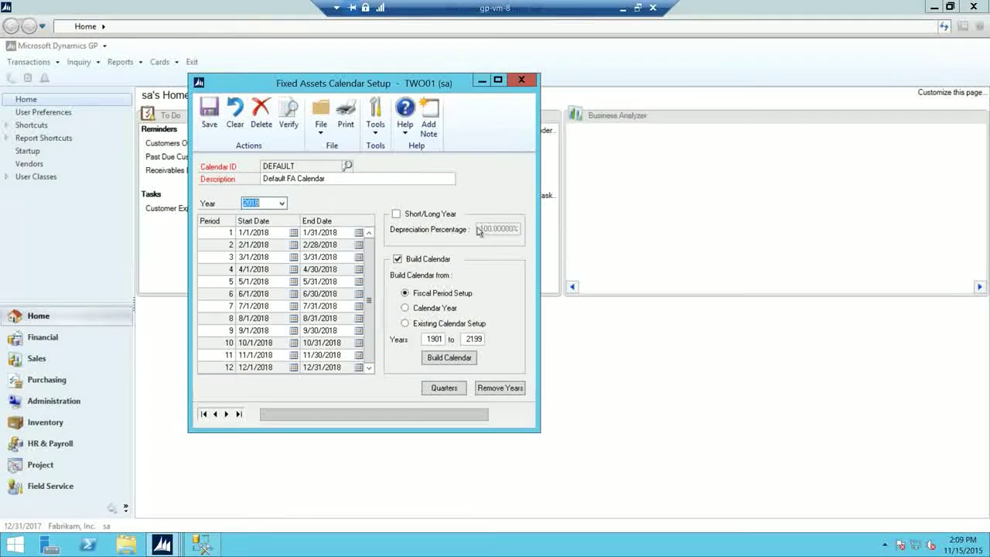
{"action": "left_click", "coordinate": [209, 113]}
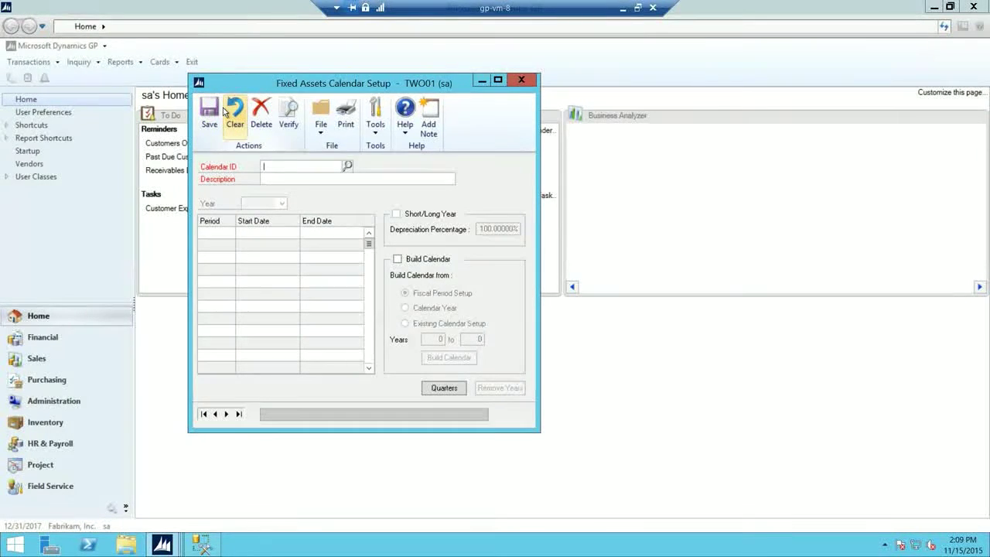
{"action": "left_click", "coordinate": [521, 80]}
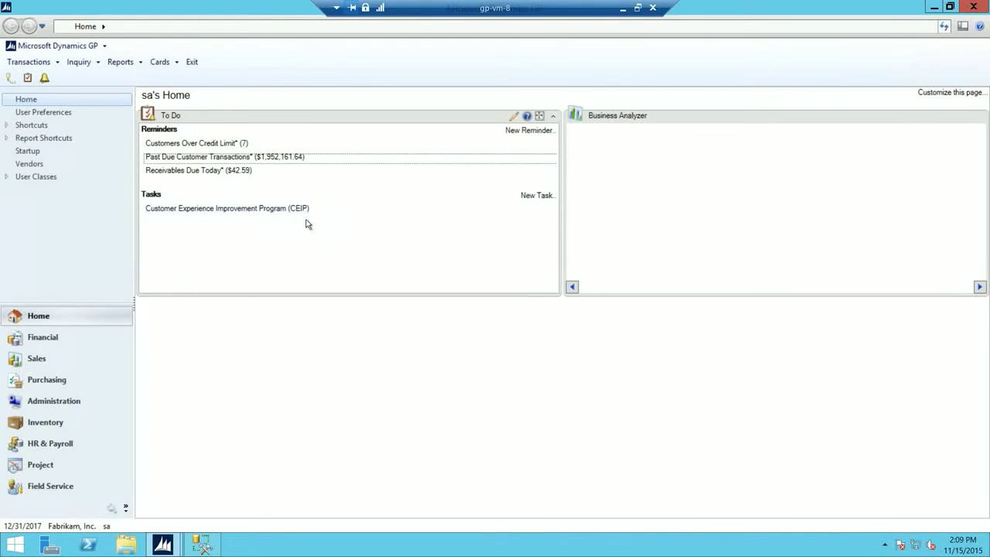
Step: Open the Fixed Assets Quarter Setup for the DEFAULT calendar and display the quarters for 2018
{"action": "left_click", "coordinate": [67, 49]}
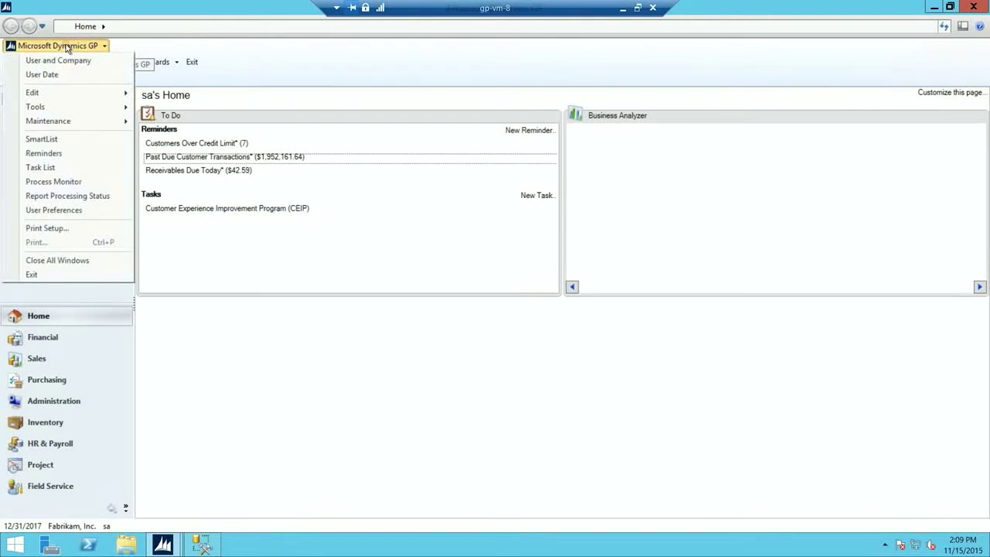
{"action": "left_click", "coordinate": [62, 106]}
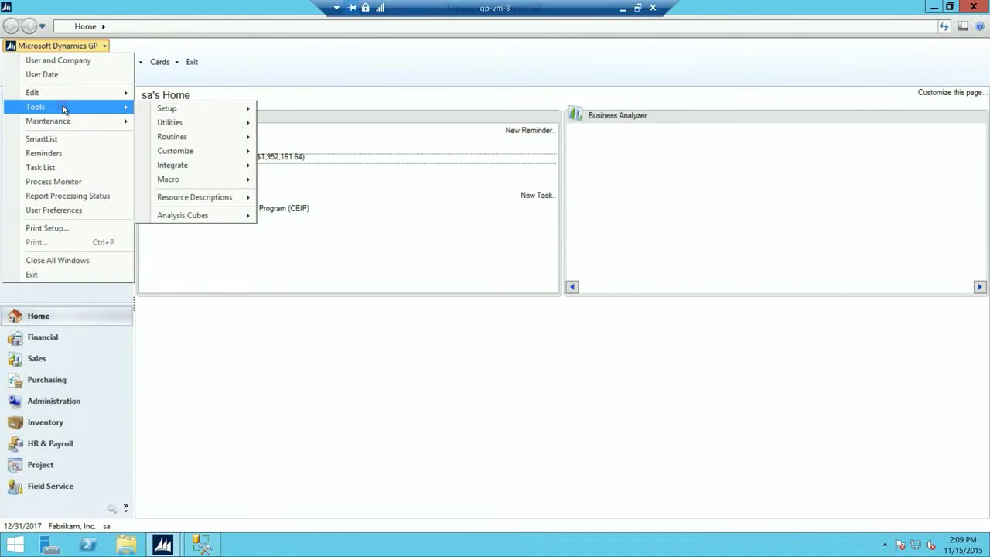
{"action": "mouse_move", "coordinate": [232, 110]}
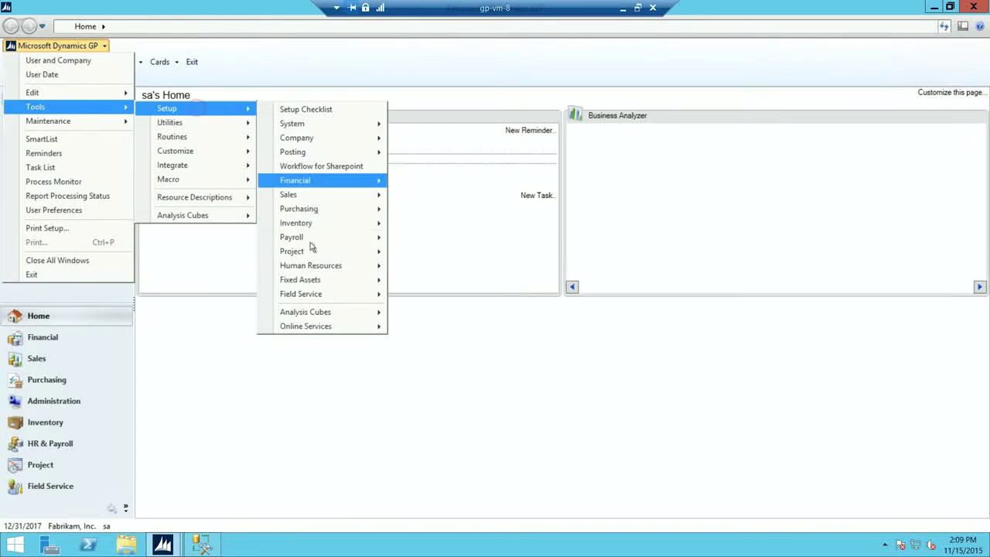
{"action": "mouse_move", "coordinate": [315, 282]}
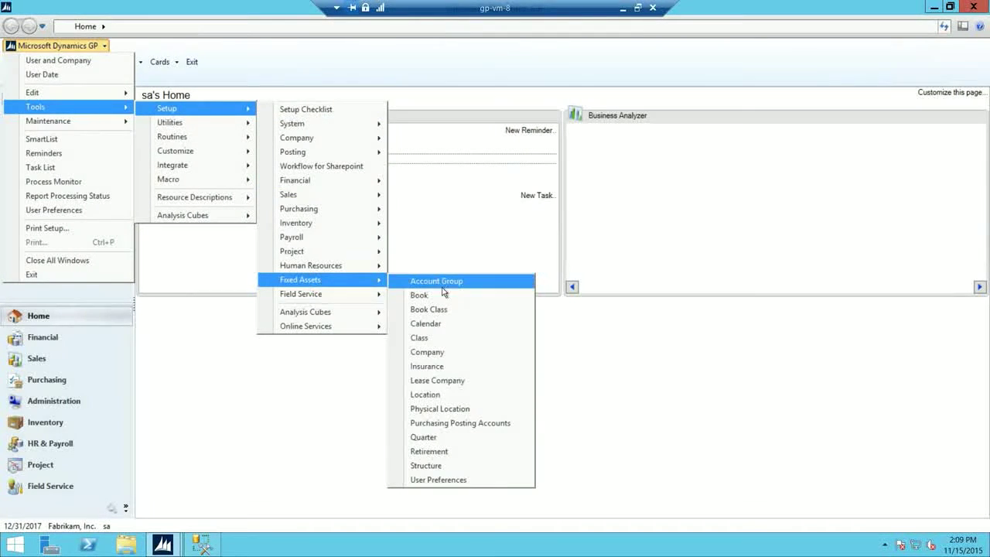
{"action": "left_click", "coordinate": [438, 439]}
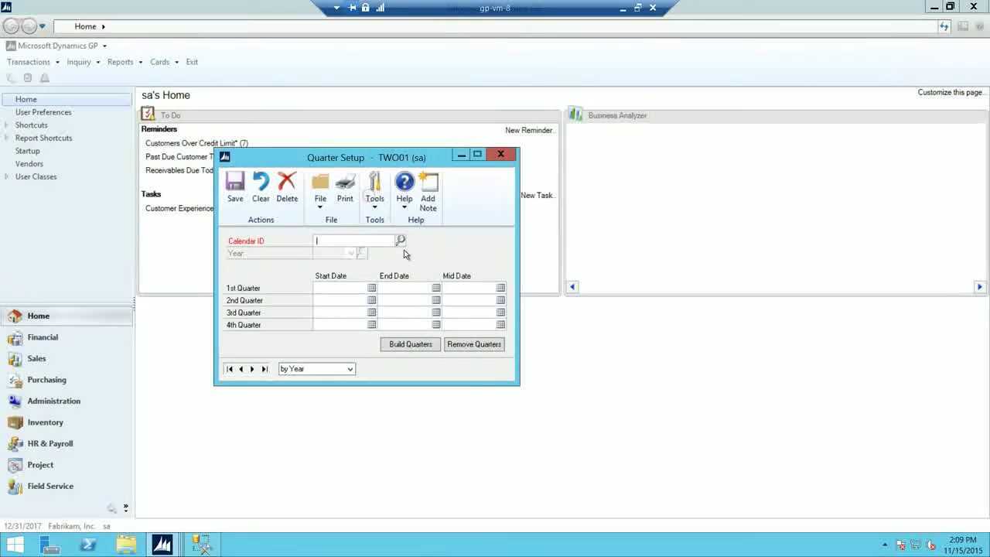
{"action": "left_click", "coordinate": [397, 241]}
{"action": "left_click", "coordinate": [156, 128]}
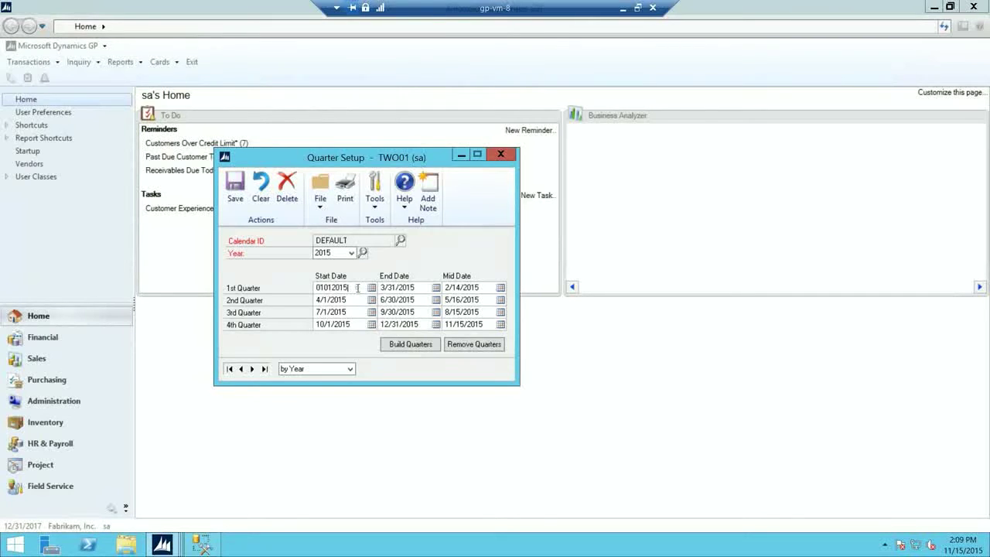
{"action": "left_click", "coordinate": [351, 253]}
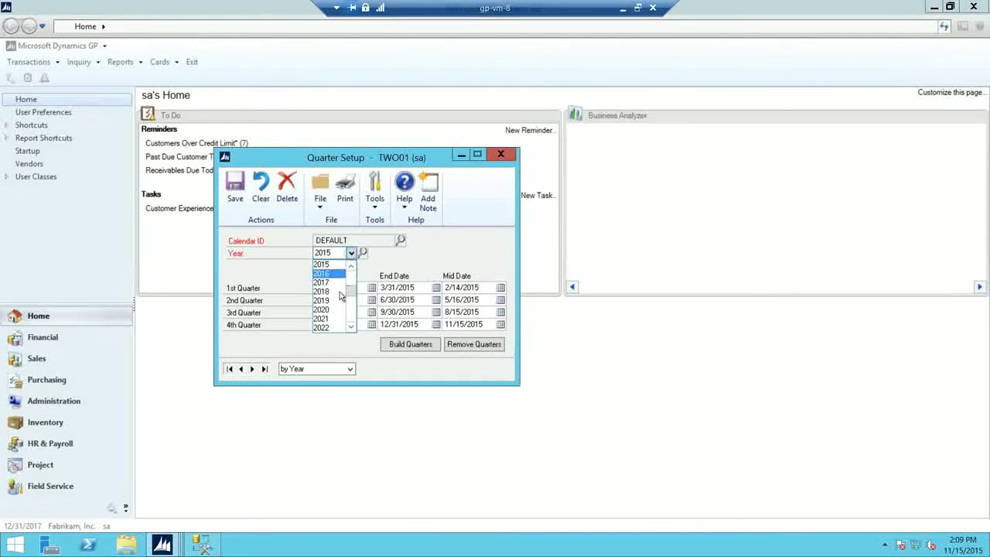
{"action": "left_click", "coordinate": [331, 292]}
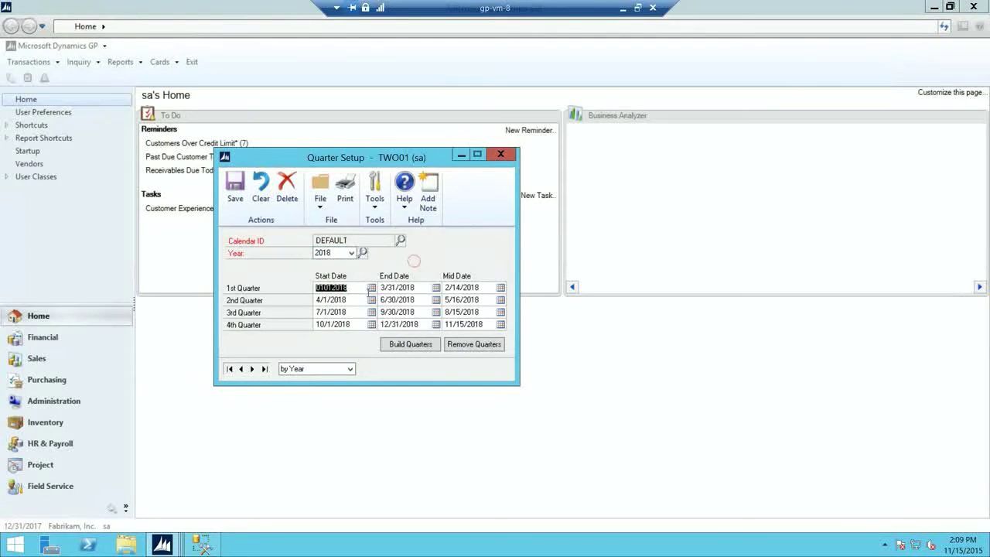
Step: Check the start, end and mid dates of the 2018 quarters, then save the quarter setup and close the window
{"action": "left_click", "coordinate": [352, 298]}
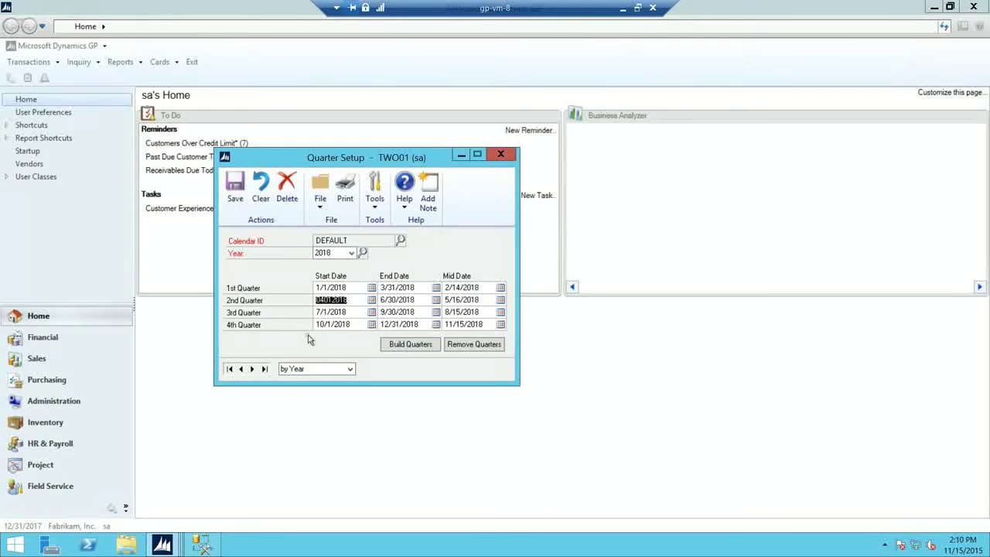
{"action": "left_click", "coordinate": [415, 289]}
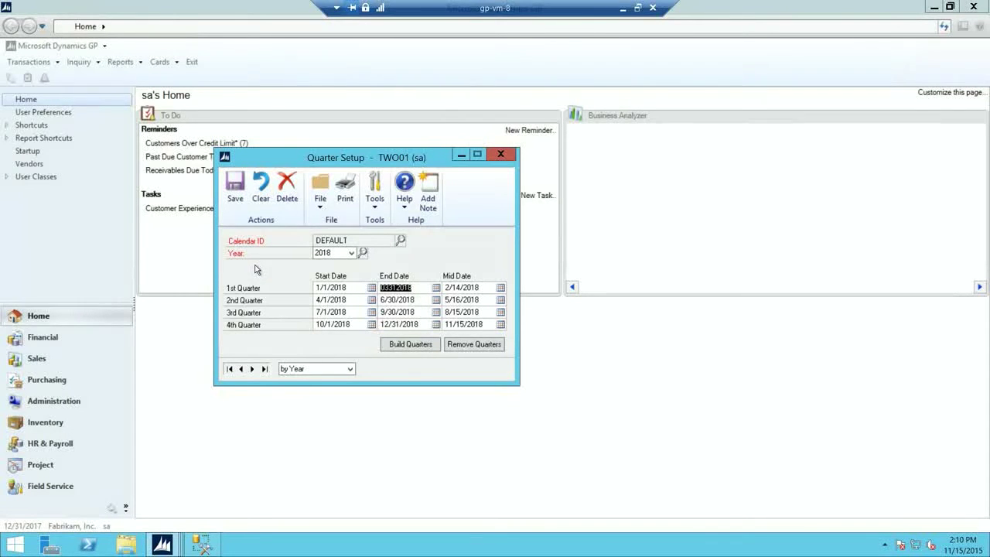
{"action": "left_click", "coordinate": [234, 192]}
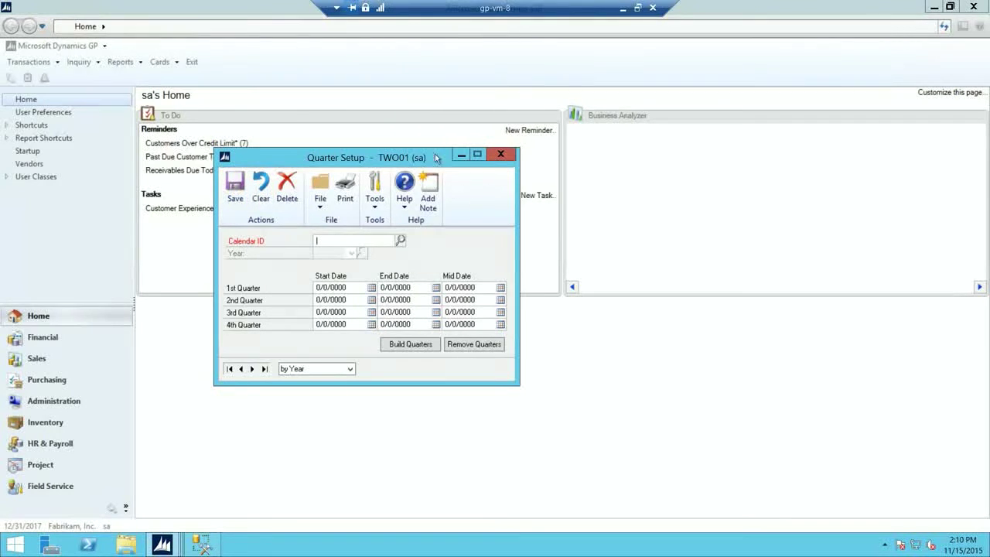
{"action": "left_click", "coordinate": [501, 155]}
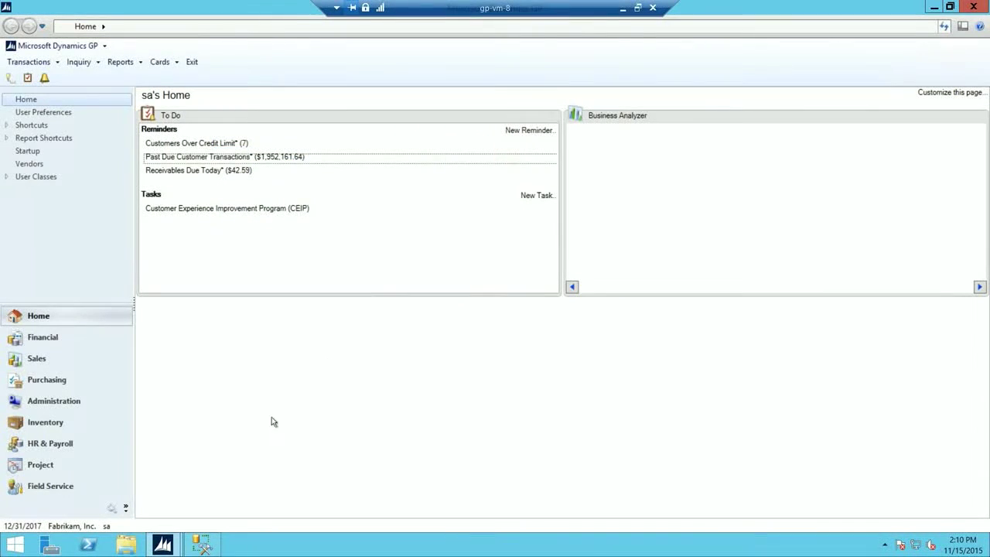
Step: Switch to SQL Server Management Studio and open the database backup window for TWO01
{"action": "left_click", "coordinate": [201, 545]}
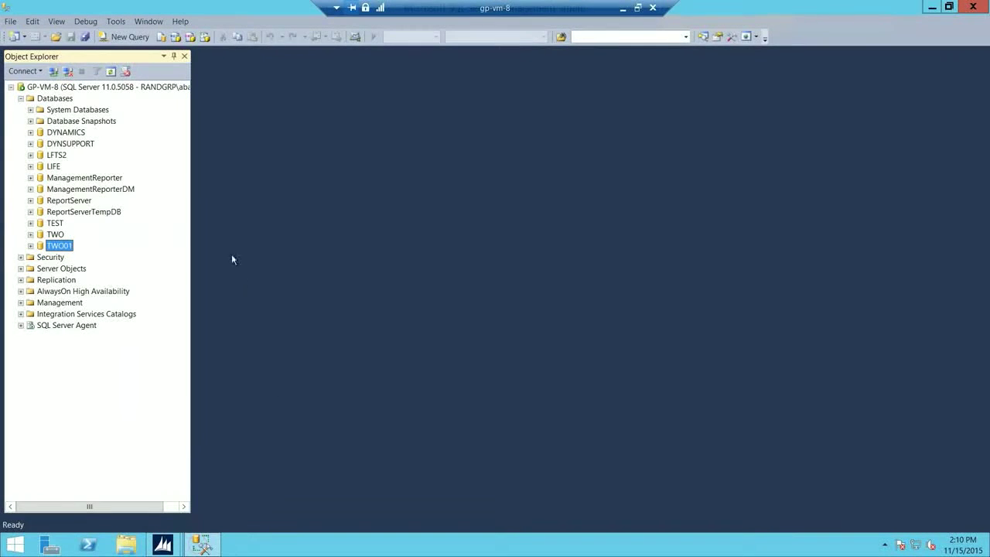
{"action": "right_click", "coordinate": [60, 249]}
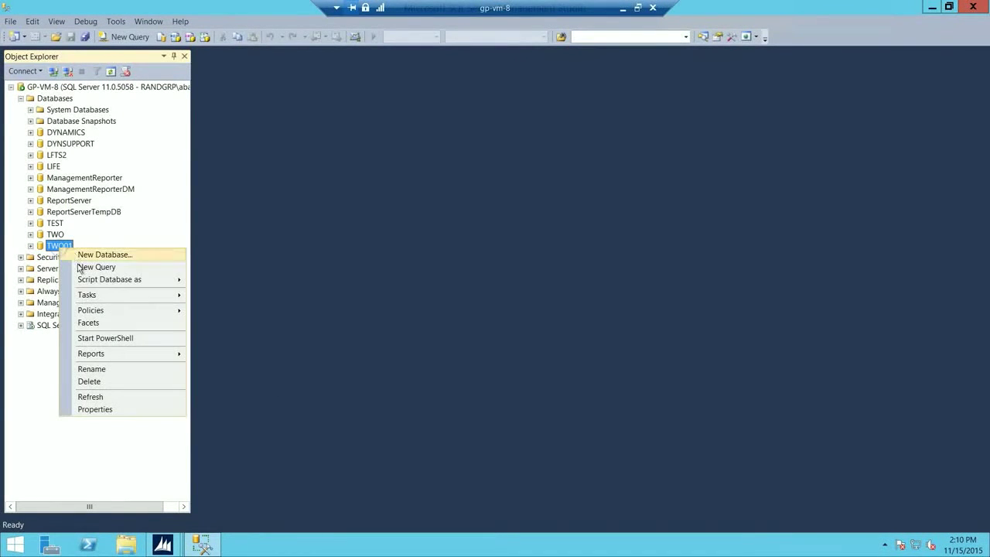
{"action": "mouse_move", "coordinate": [113, 298]}
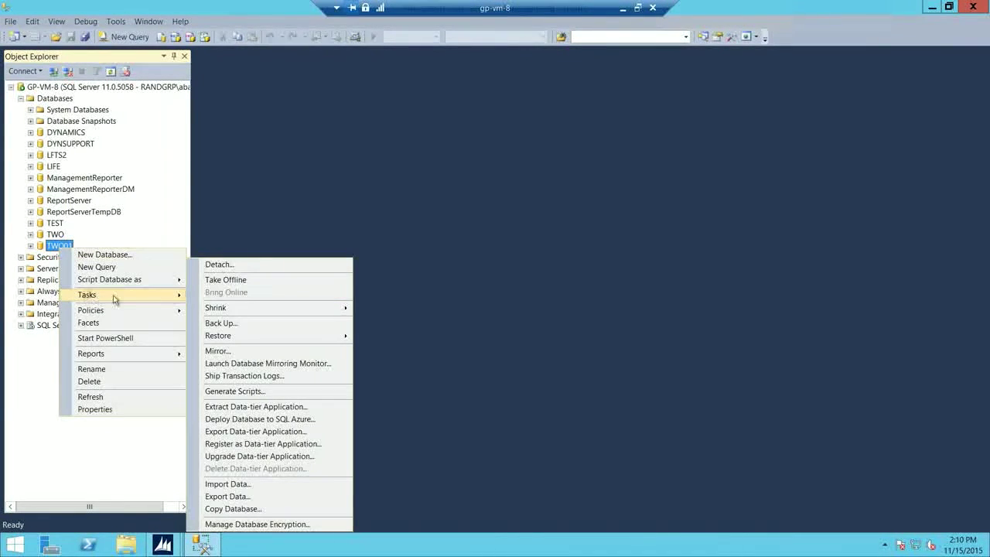
{"action": "left_click", "coordinate": [239, 323]}
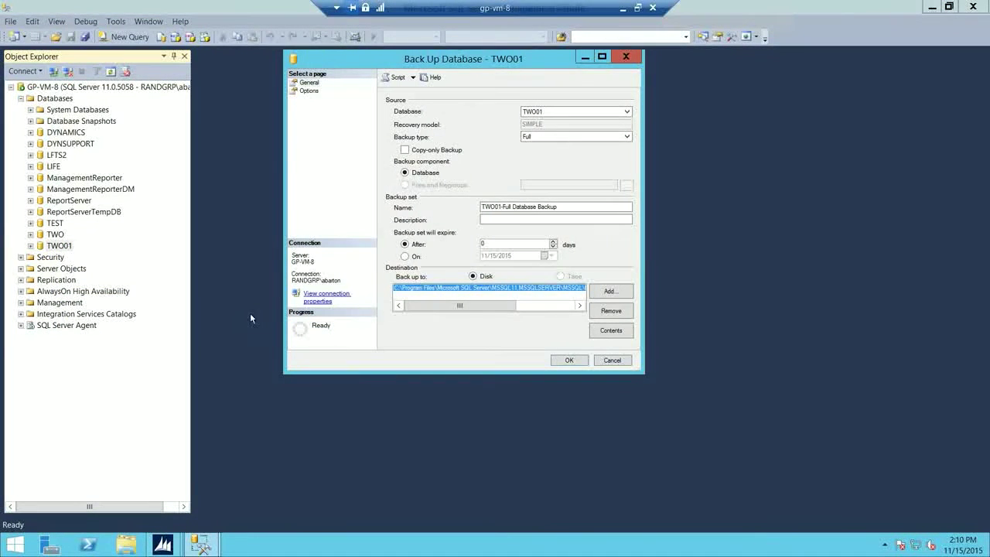
Step: Add YearEndFA2015.bak in the Backup folder as the disk destination and run the full backup of TWO01
{"action": "left_click", "coordinate": [610, 290]}
{"action": "left_click", "coordinate": [582, 272]}
{"action": "left_click", "coordinate": [488, 388]}
{"action": "type", "text": "YearEnd"}
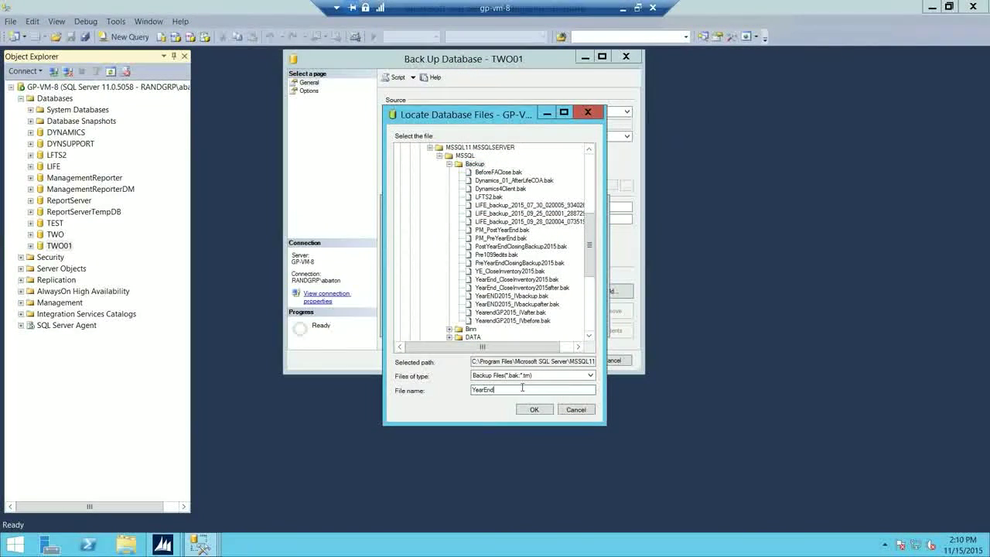
{"action": "type", "text": "FA2015.bak"}
{"action": "left_click", "coordinate": [532, 410]}
{"action": "left_click", "coordinate": [532, 317]}
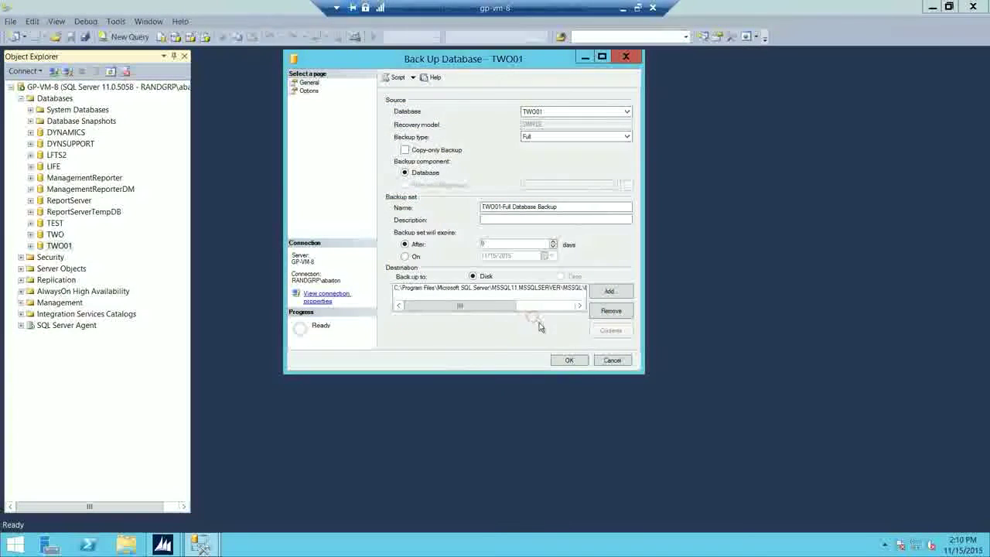
{"action": "left_click", "coordinate": [569, 360]}
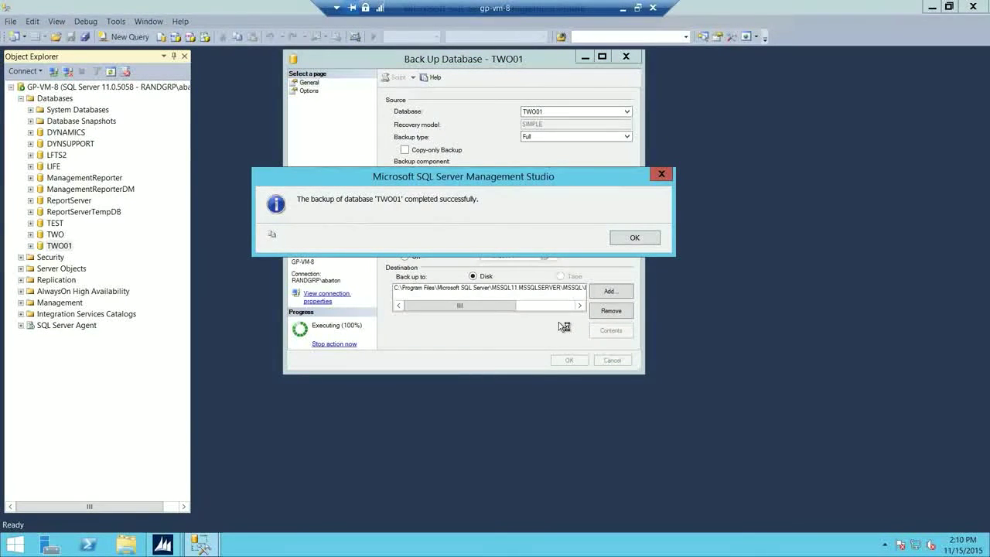
{"action": "left_click", "coordinate": [634, 238]}
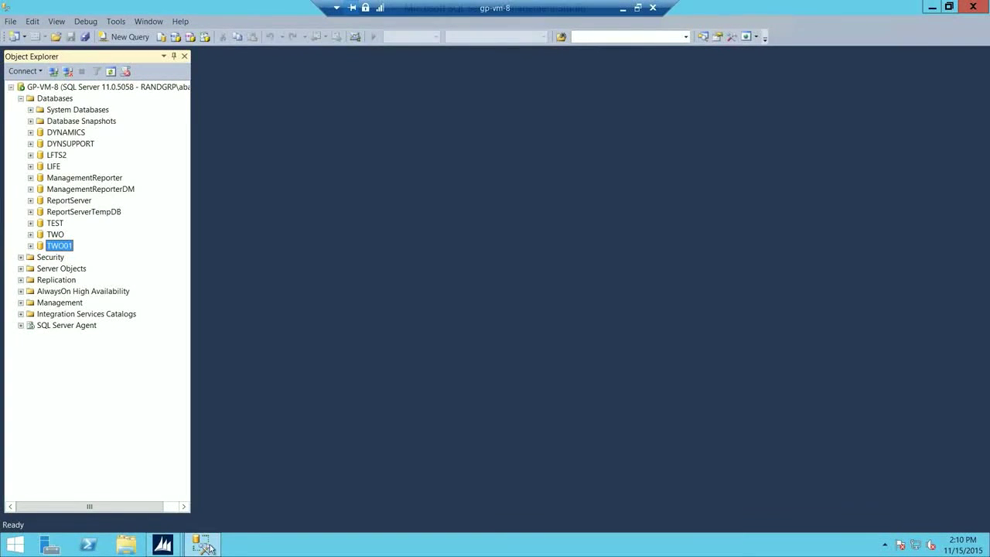
Step: Switch to Microsoft Dynamics GP and open the Year End routine for Fixed Assets
{"action": "mouse_move", "coordinate": [163, 546]}
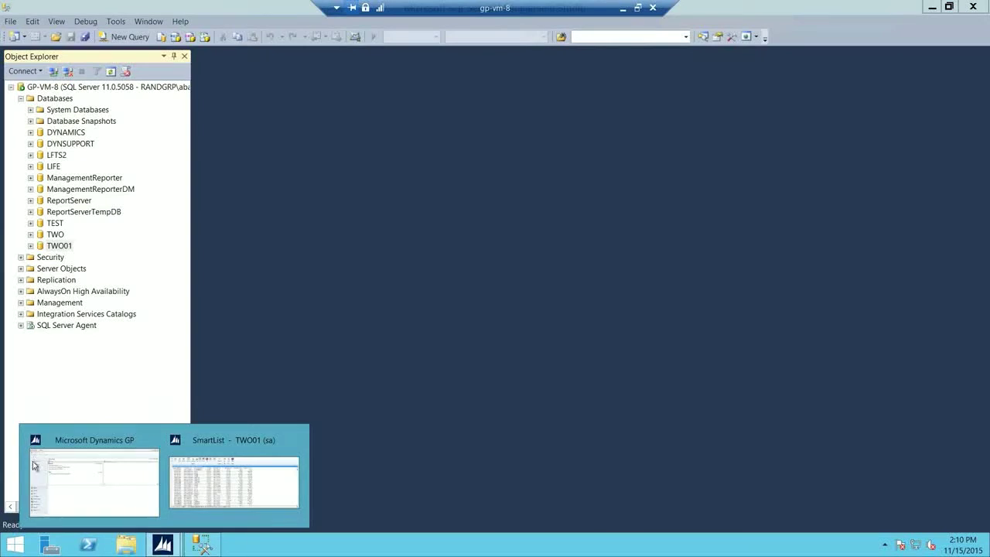
{"action": "left_click", "coordinate": [93, 464]}
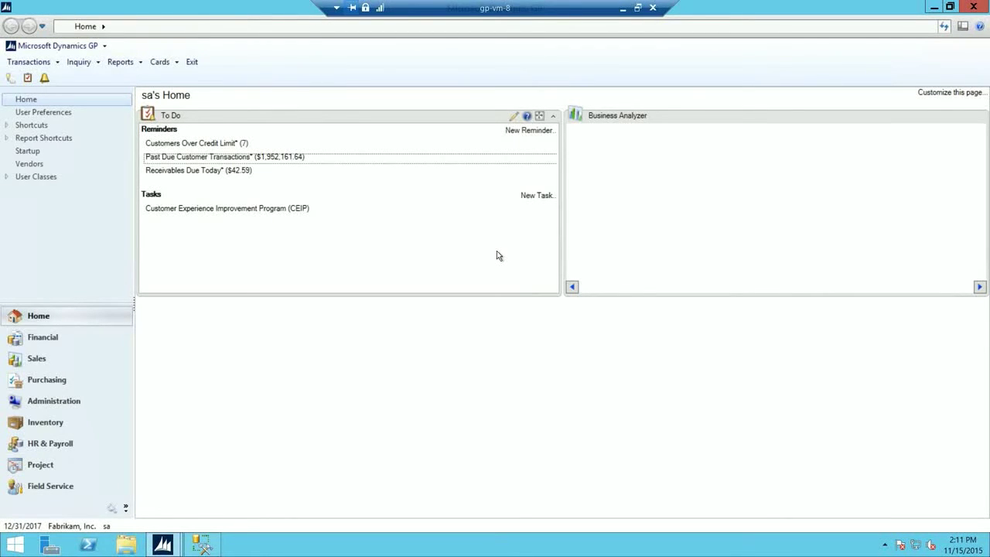
{"action": "left_click", "coordinate": [78, 46]}
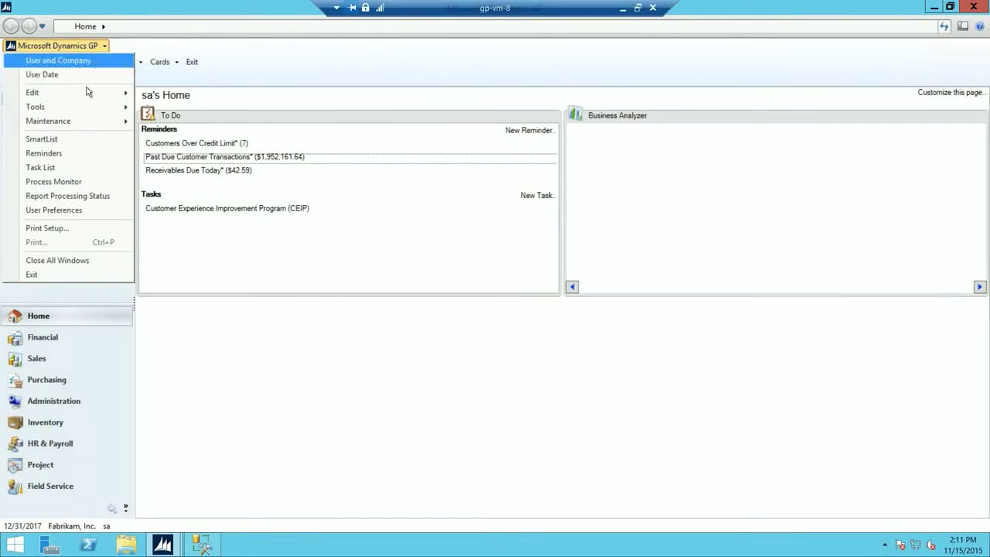
{"action": "mouse_move", "coordinate": [86, 107]}
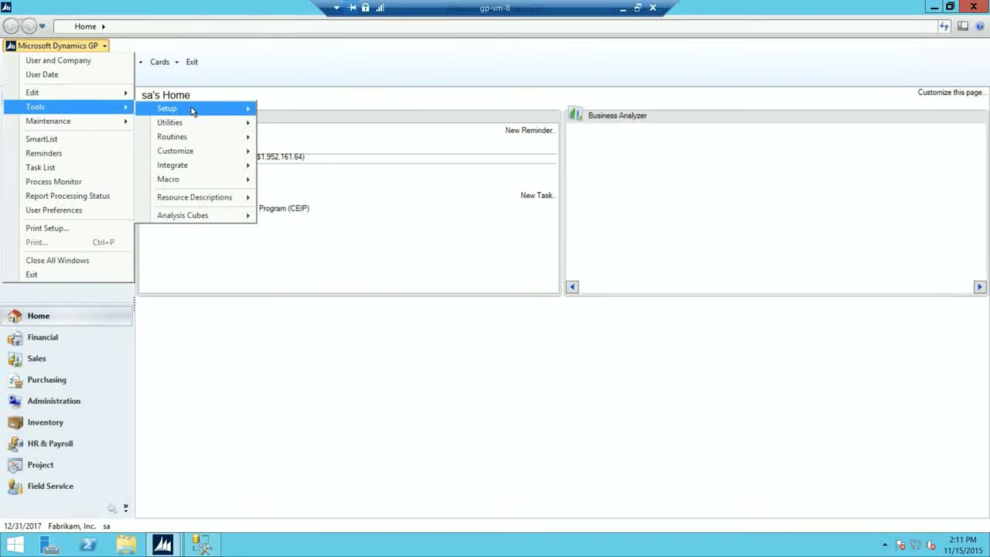
{"action": "mouse_move", "coordinate": [189, 143]}
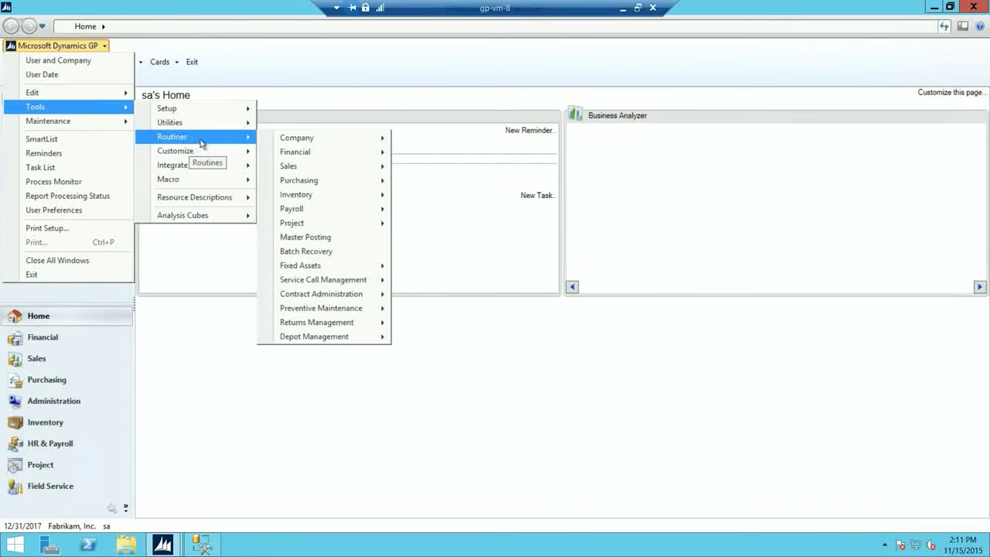
{"action": "mouse_move", "coordinate": [331, 268]}
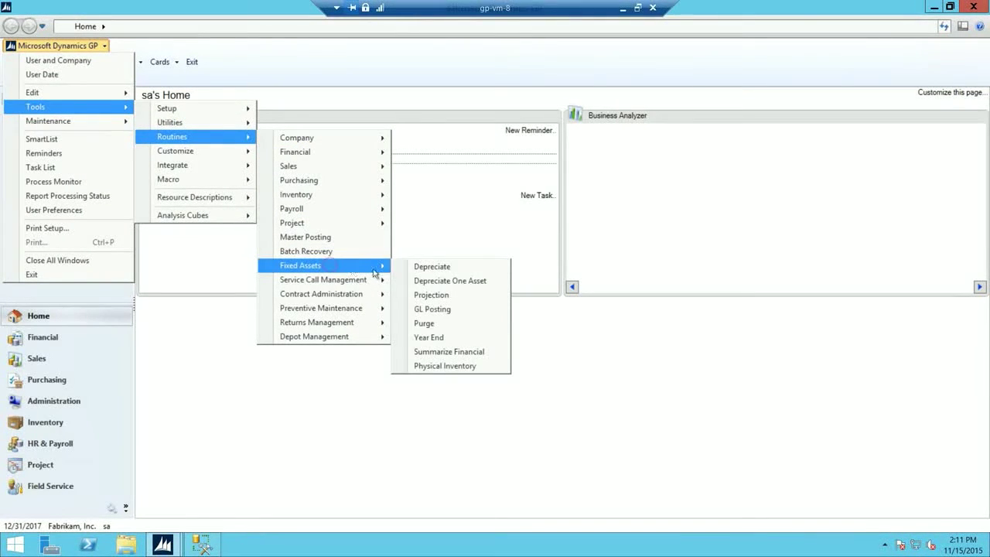
{"action": "left_click", "coordinate": [440, 337]}
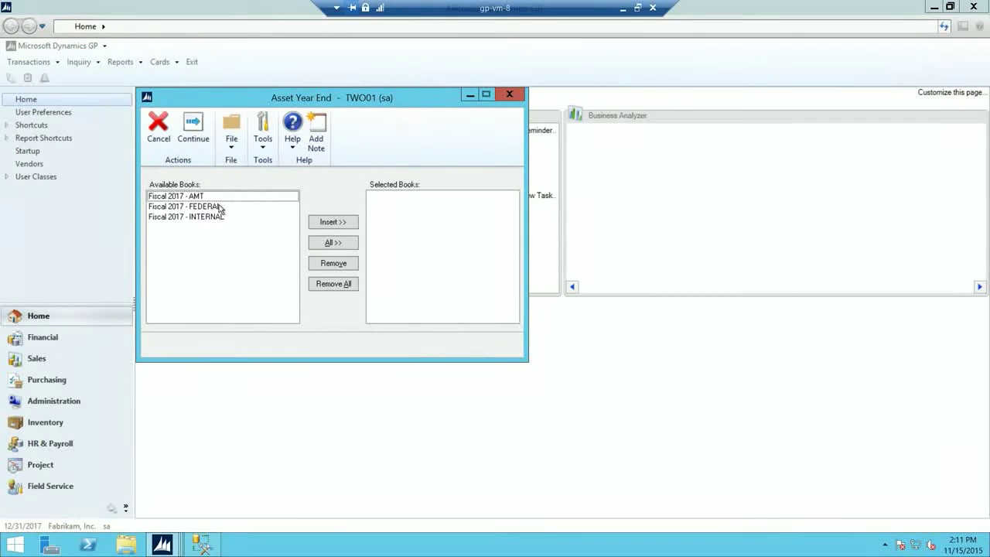
Step: Run the Fixed Assets year-end close for all fiscal 2017 books (AMT, FEDERAL, INTERNAL), sending the closing report to the screen only
{"action": "left_click", "coordinate": [329, 243]}
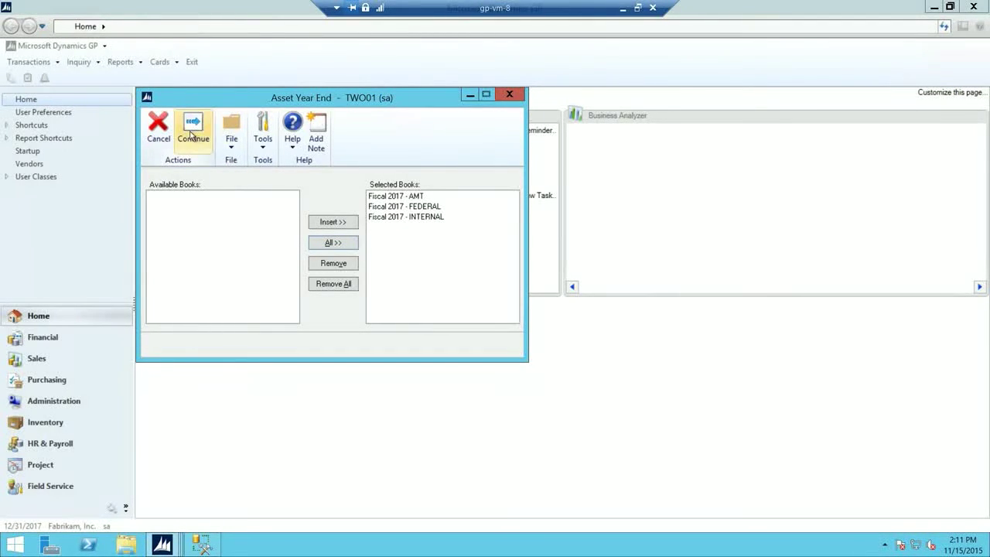
{"action": "left_click", "coordinate": [191, 135]}
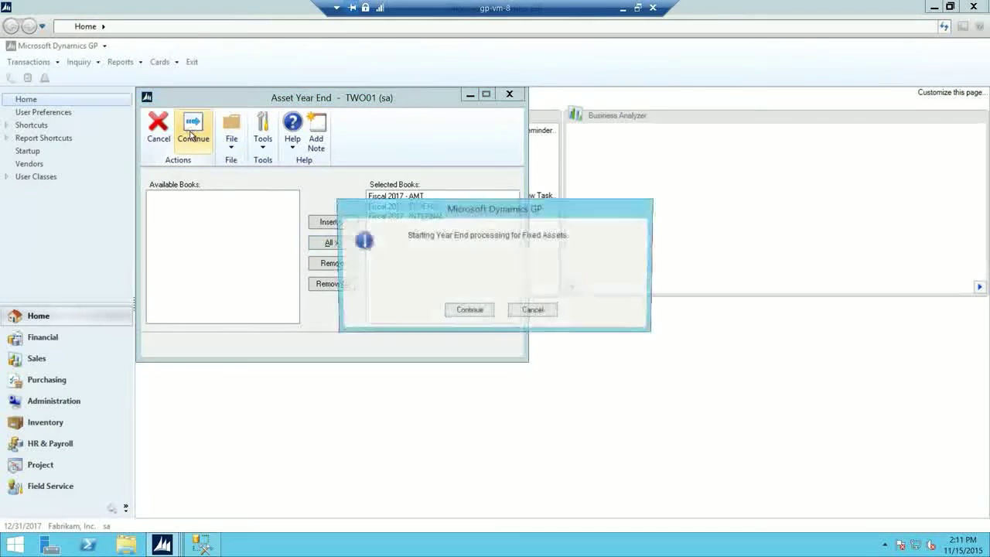
{"action": "left_click", "coordinate": [468, 311]}
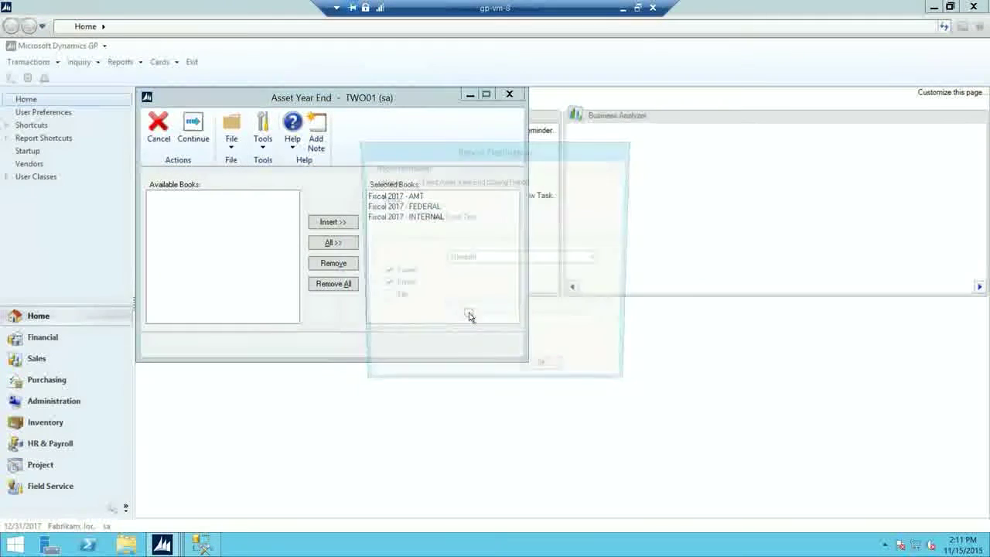
{"action": "left_click", "coordinate": [401, 286]}
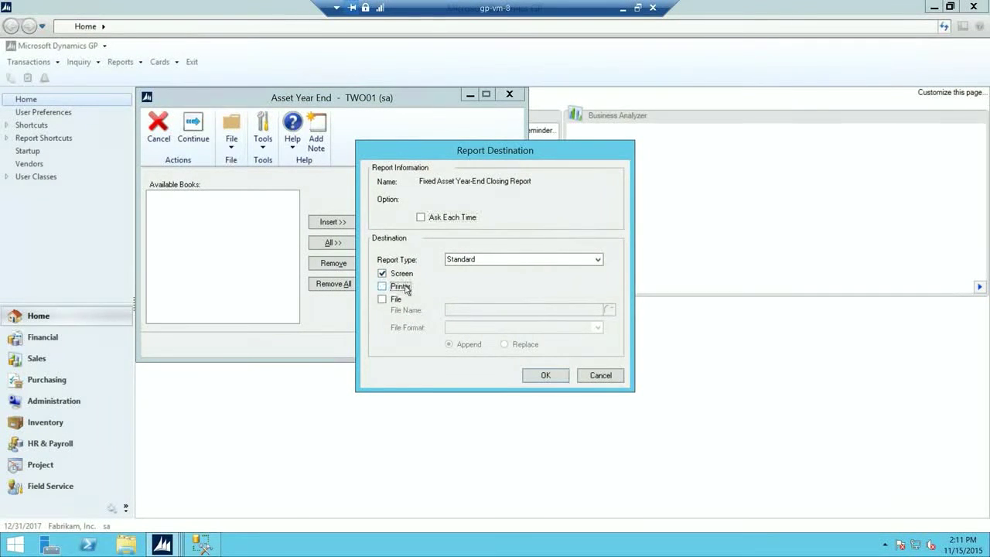
{"action": "left_click", "coordinate": [546, 376]}
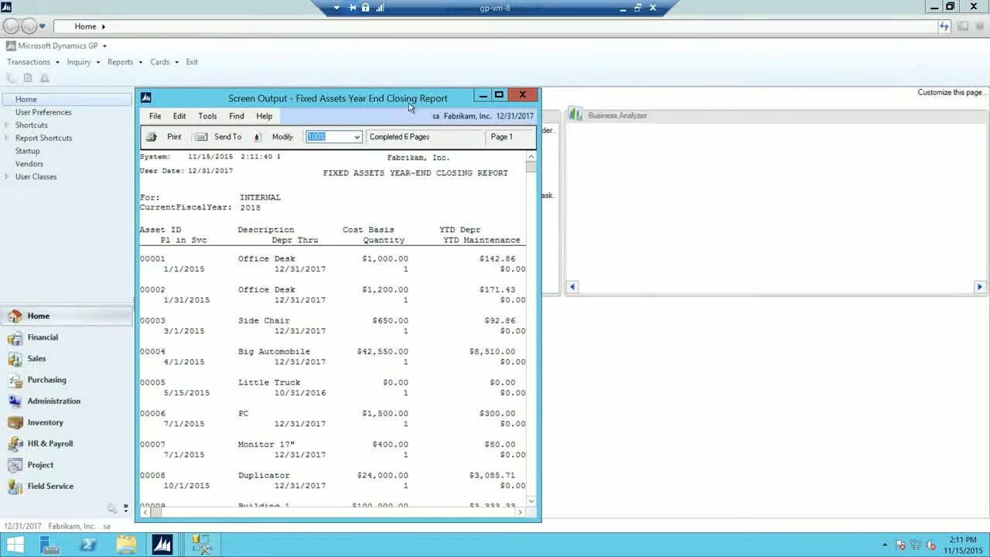
Step: Print all pages of the Fixed Assets Year End Closing Report with the Microsoft XPS Document Writer
{"action": "left_click_drag", "start_coordinate": [418, 97], "coordinate": [485, 56]}
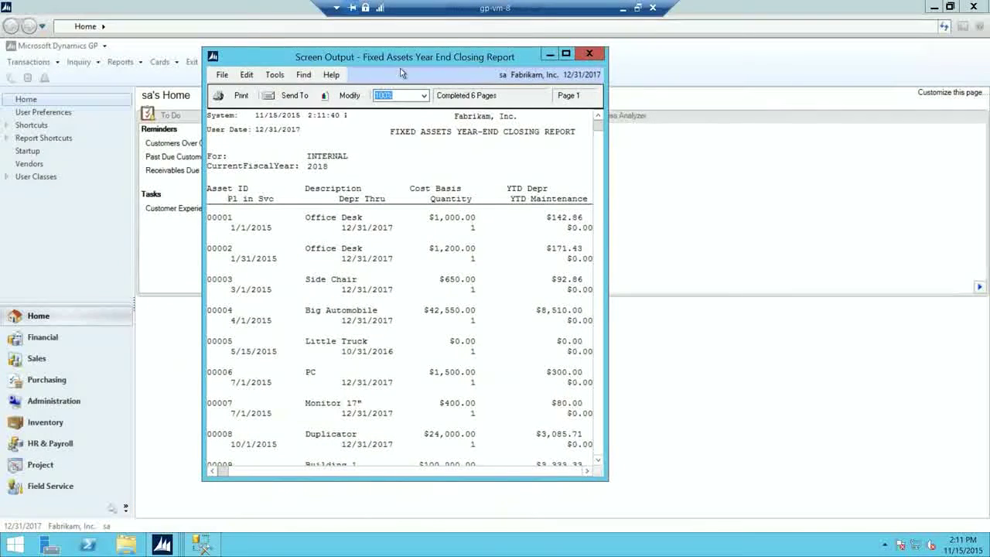
{"action": "left_click", "coordinate": [235, 99]}
{"action": "left_click_drag", "start_coordinate": [447, 225], "coordinate": [290, 211]}
{"action": "left_click", "coordinate": [292, 207]}
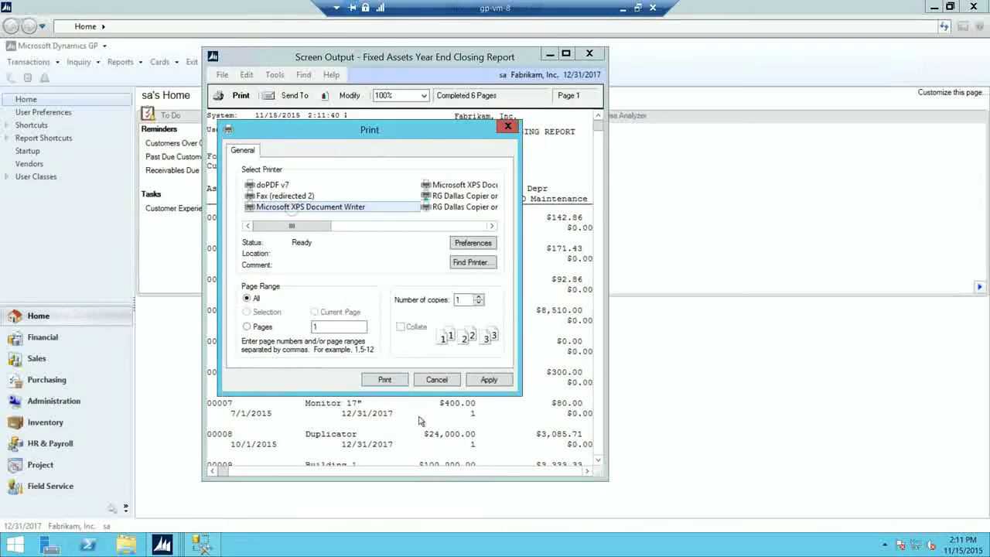
{"action": "left_click", "coordinate": [384, 379]}
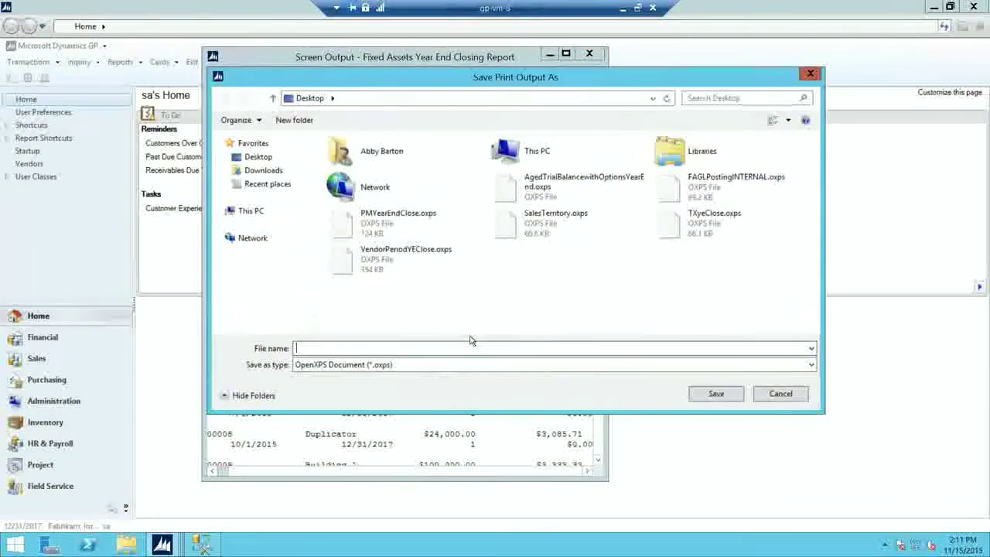
Step: Save the printed closing report to the Desktop as FAYEClosingReport in OpenXPS format, and close the report window
{"action": "type", "text": "FA"}
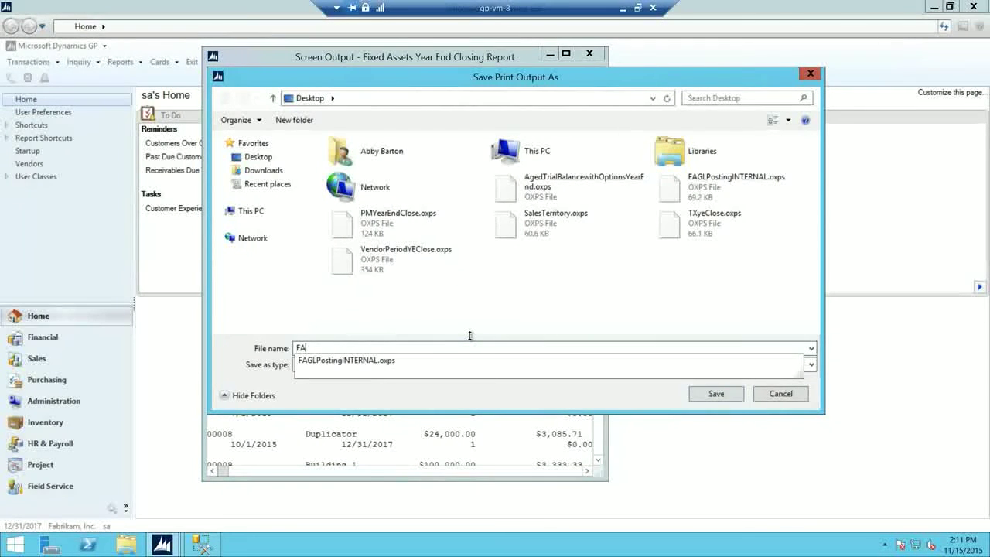
{"action": "type", "text": "YEClosing"}
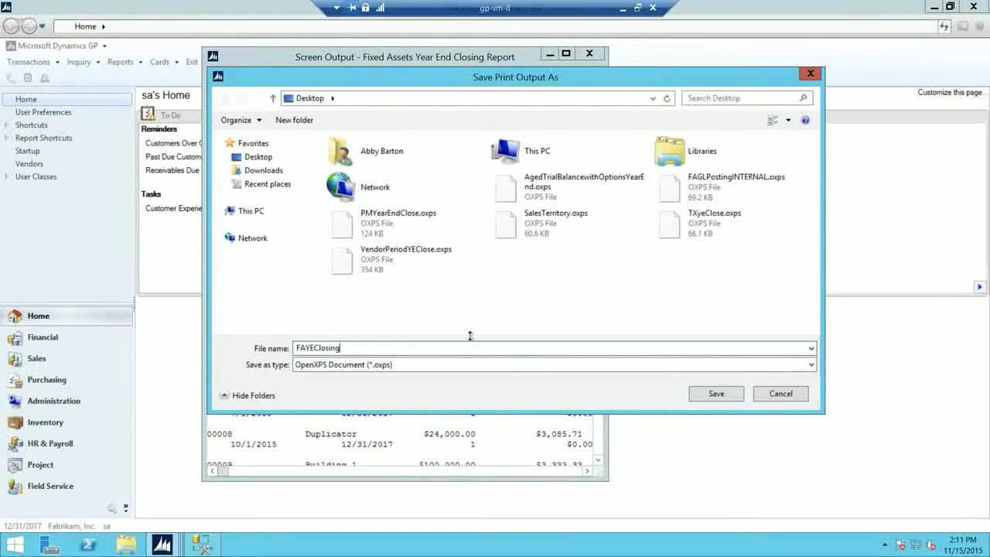
{"action": "type", "text": "Report"}
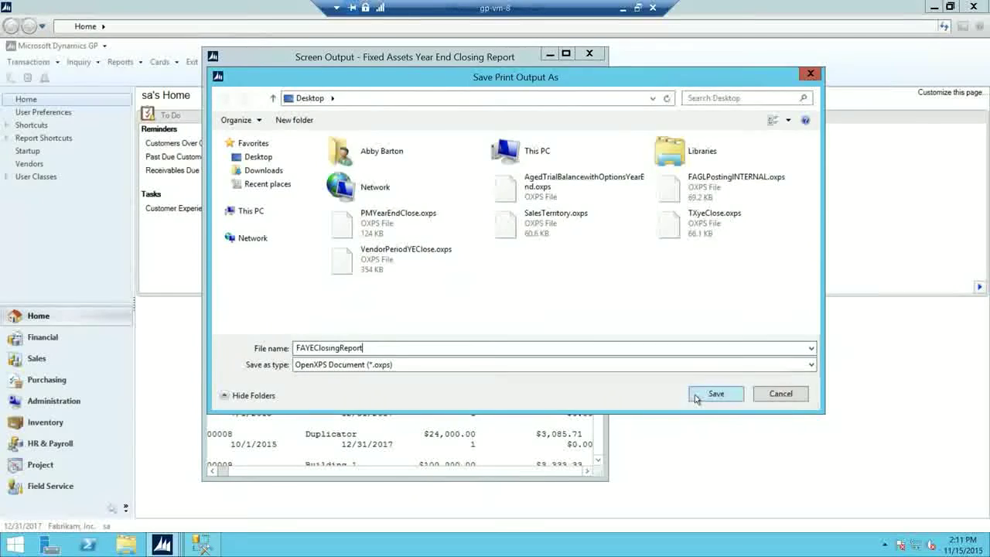
{"action": "left_click", "coordinate": [699, 396]}
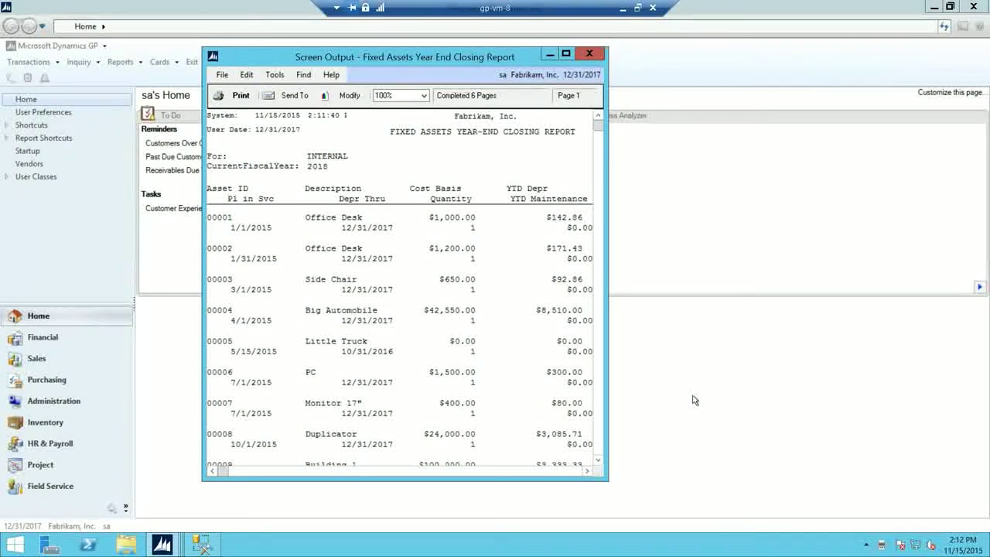
{"action": "left_click", "coordinate": [590, 54]}
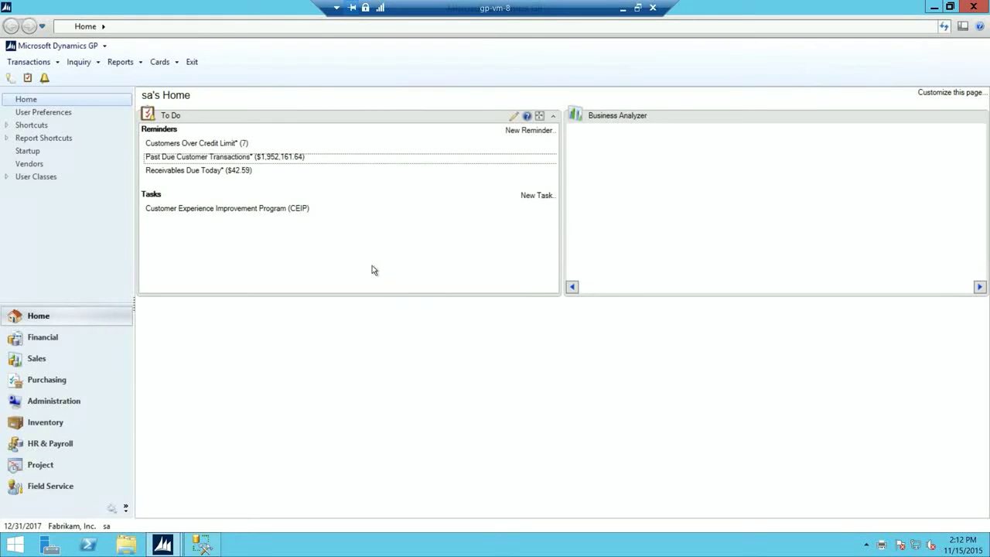
Step: Open the Asset General Information card for asset 00001 and check its beginning quantity, then close the quantity details
{"action": "left_click", "coordinate": [157, 63]}
{"action": "mouse_move", "coordinate": [185, 192]}
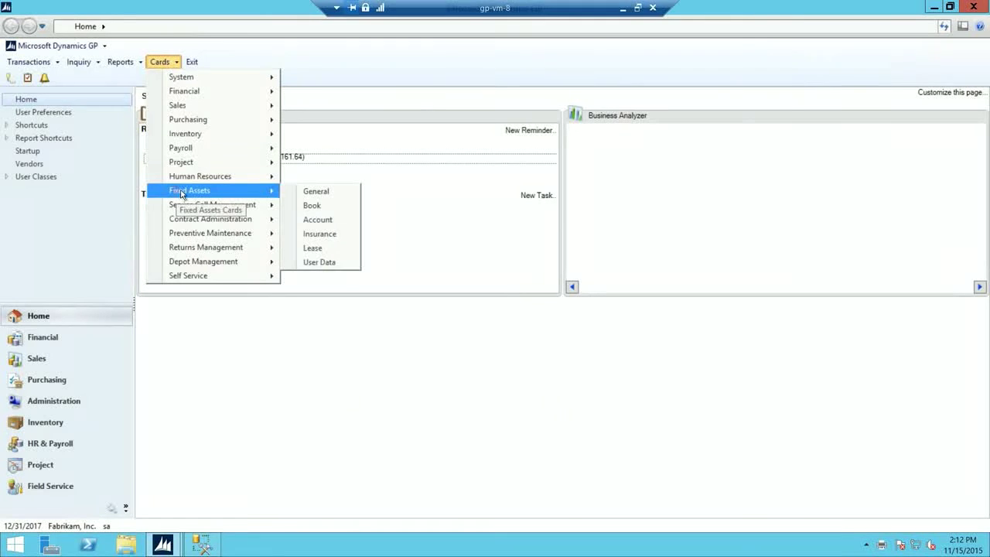
{"action": "left_click", "coordinate": [314, 192]}
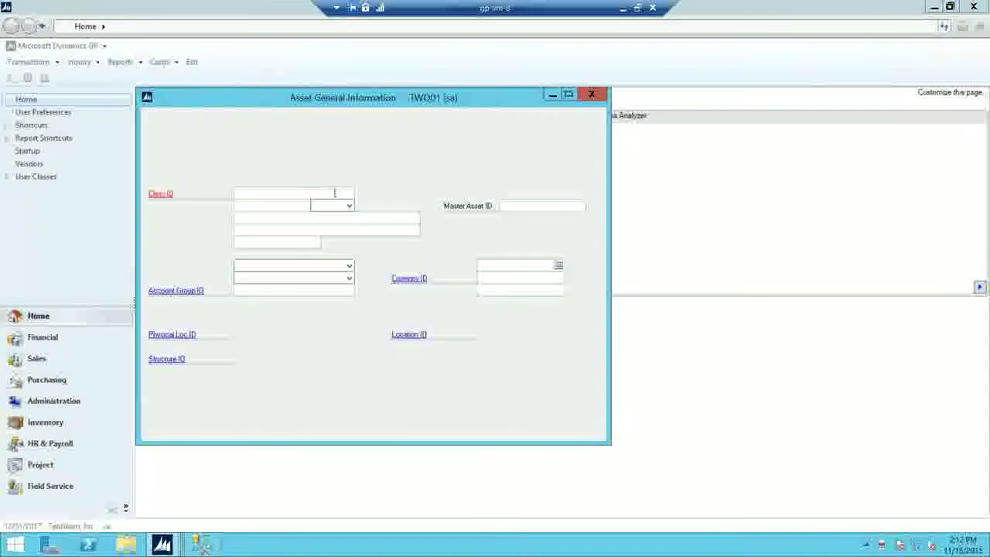
{"action": "left_click", "coordinate": [175, 433]}
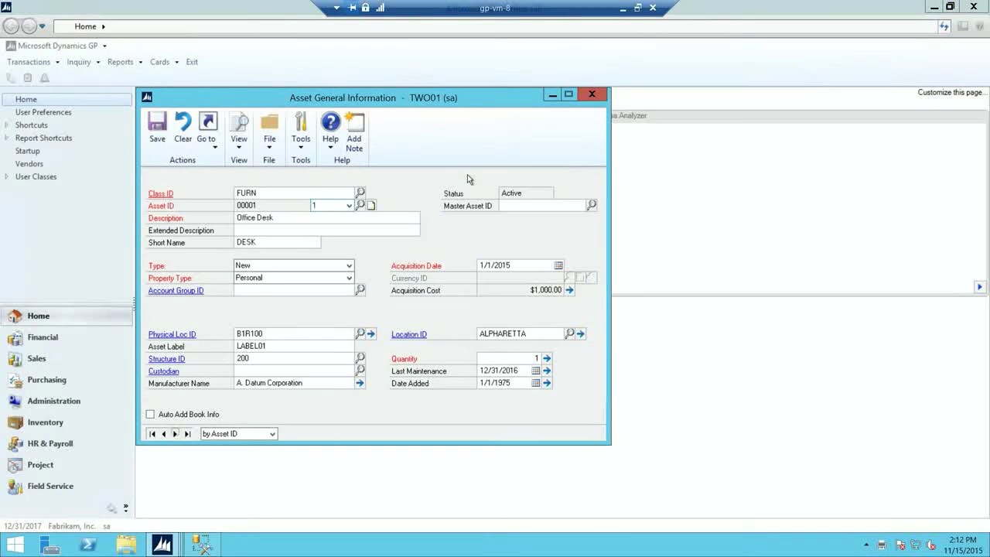
{"action": "left_click_drag", "start_coordinate": [431, 107], "coordinate": [513, 94]}
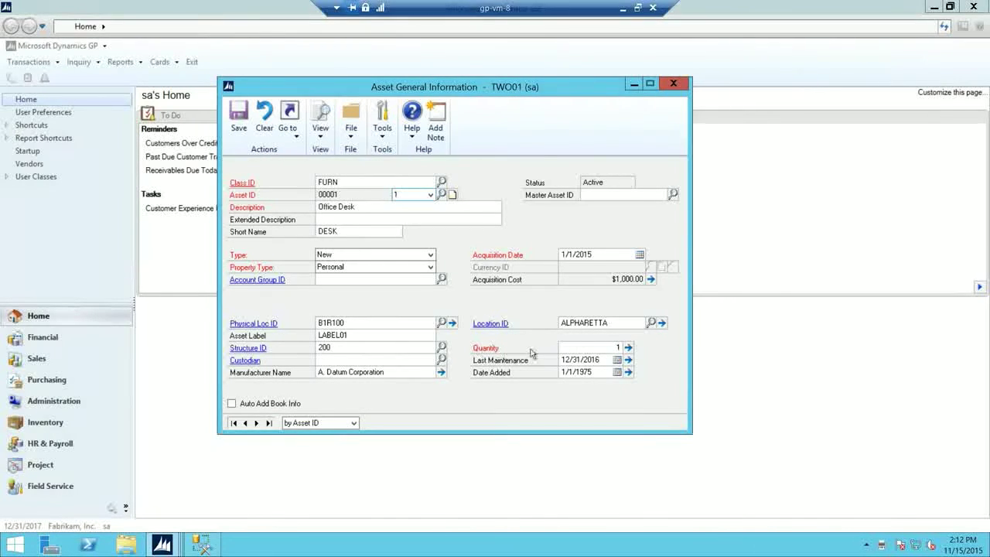
{"action": "left_click", "coordinate": [627, 347]}
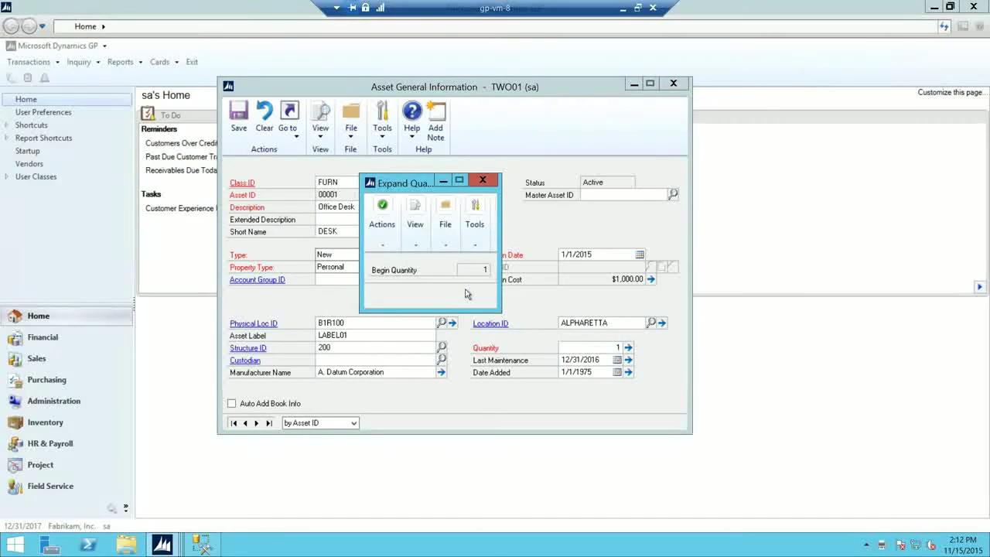
{"action": "left_click", "coordinate": [483, 179]}
Step: Browse forward to asset 00008, Duplicator, and display its beginning quantity
{"action": "left_click", "coordinate": [258, 423]}
{"action": "left_click", "coordinate": [258, 423]}
{"action": "left_click", "coordinate": [258, 423]}
{"action": "left_click", "coordinate": [259, 423]}
{"action": "left_click", "coordinate": [258, 423]}
{"action": "left_click", "coordinate": [258, 423]}
{"action": "left_click", "coordinate": [258, 423]}
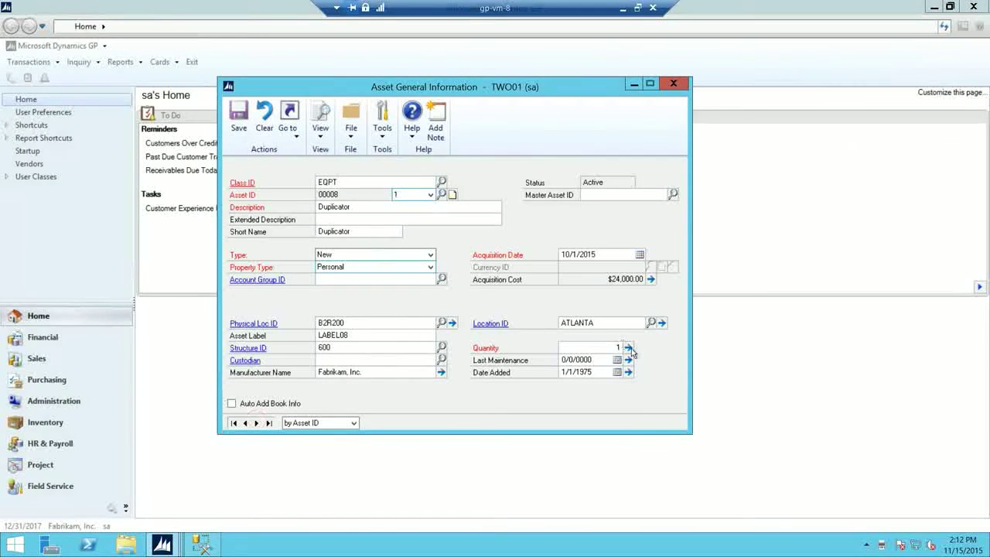
{"action": "left_click", "coordinate": [628, 348]}
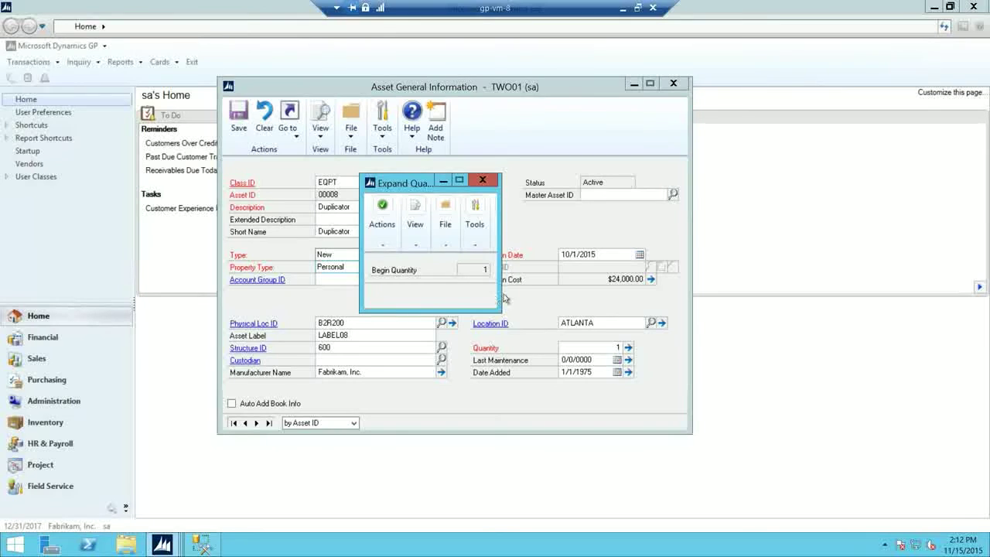
Step: Close the quantity details and examine the current, YTD and LTD maintenance amounts for asset 00008, closing the maintenance details when done
{"action": "left_click", "coordinate": [482, 180]}
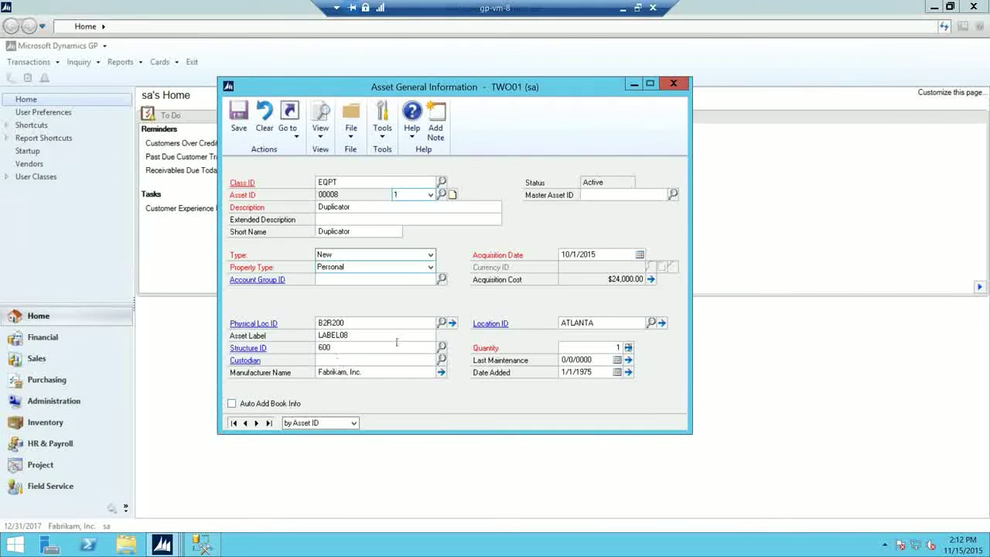
{"action": "left_click", "coordinate": [628, 359]}
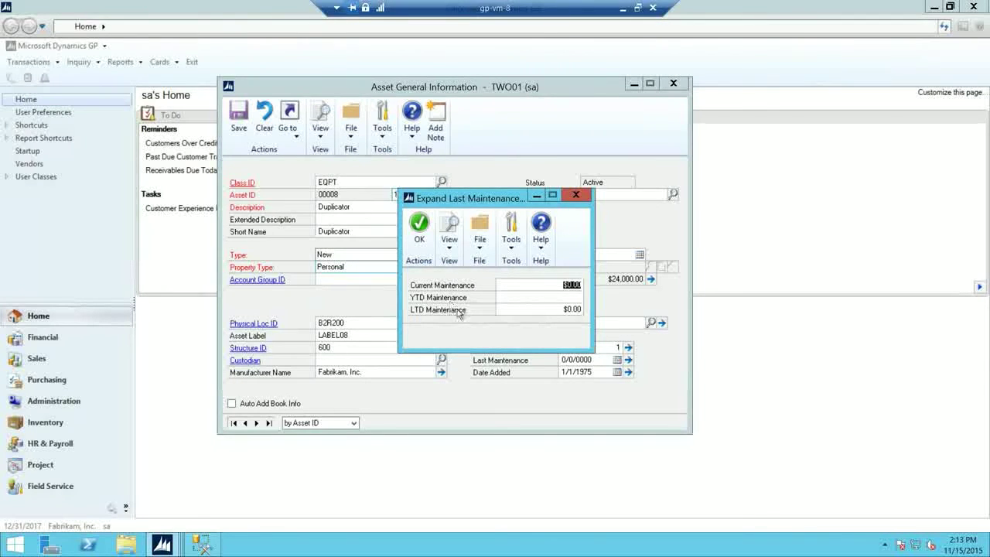
{"action": "left_click", "coordinate": [536, 311]}
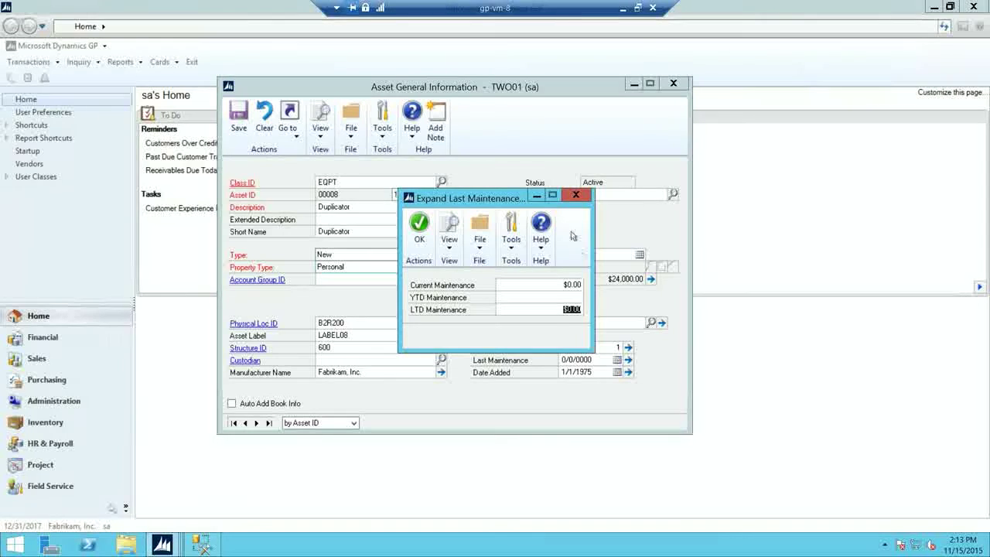
{"action": "left_click", "coordinate": [576, 195]}
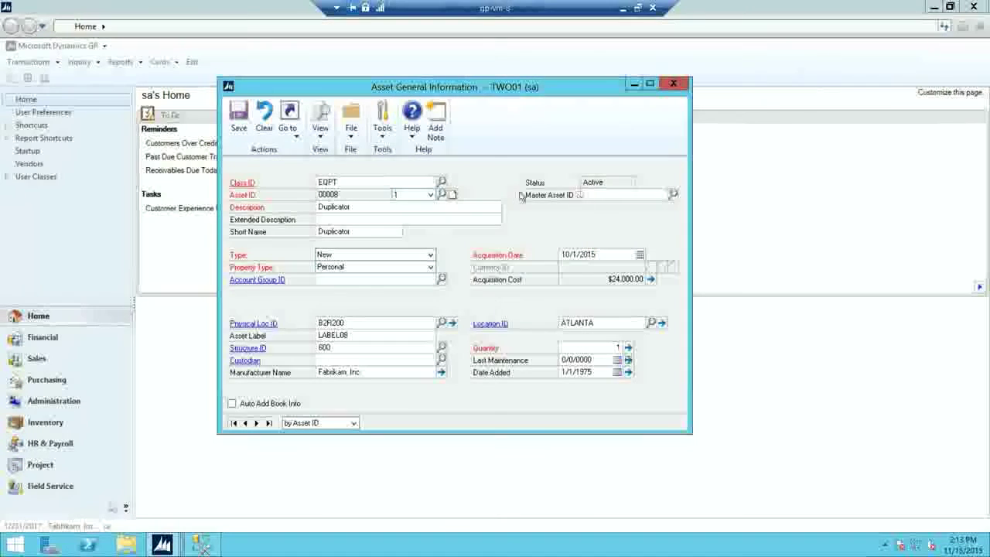
Step: Display the AMT book record of asset 00008 and browse forward to asset 00009, Building 1, to check its salvage value
{"action": "left_click", "coordinate": [290, 117]}
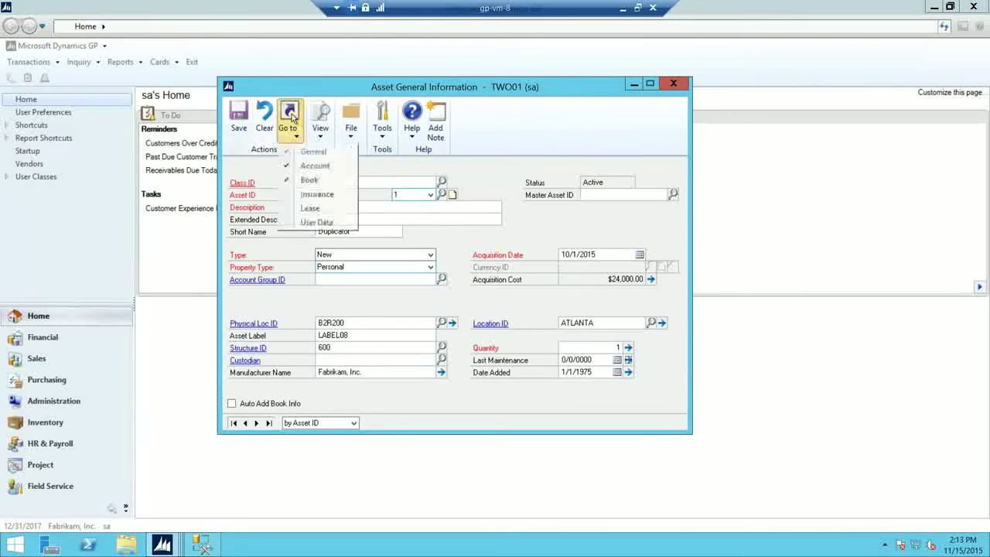
{"action": "left_click", "coordinate": [309, 180]}
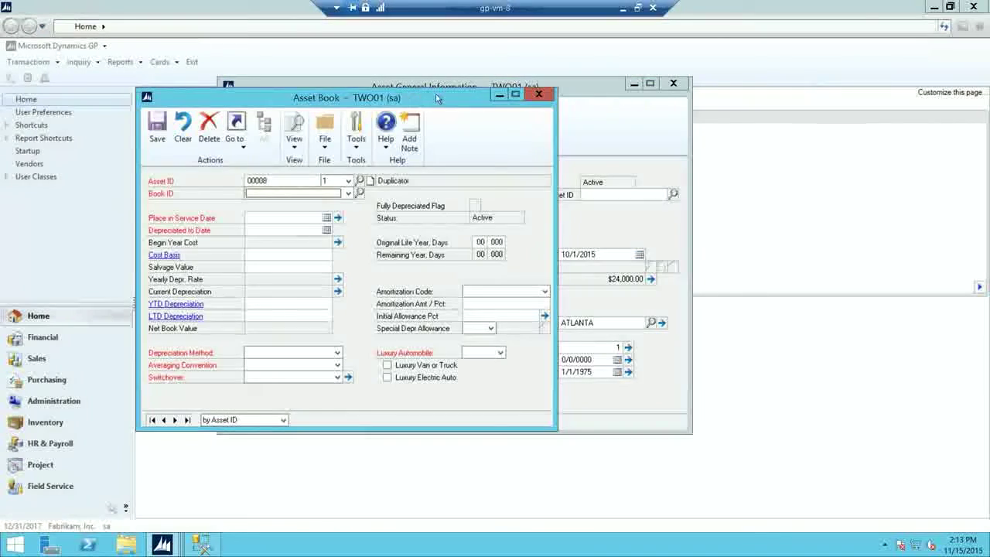
{"action": "left_click", "coordinate": [458, 191]}
{"action": "left_click", "coordinate": [371, 199]}
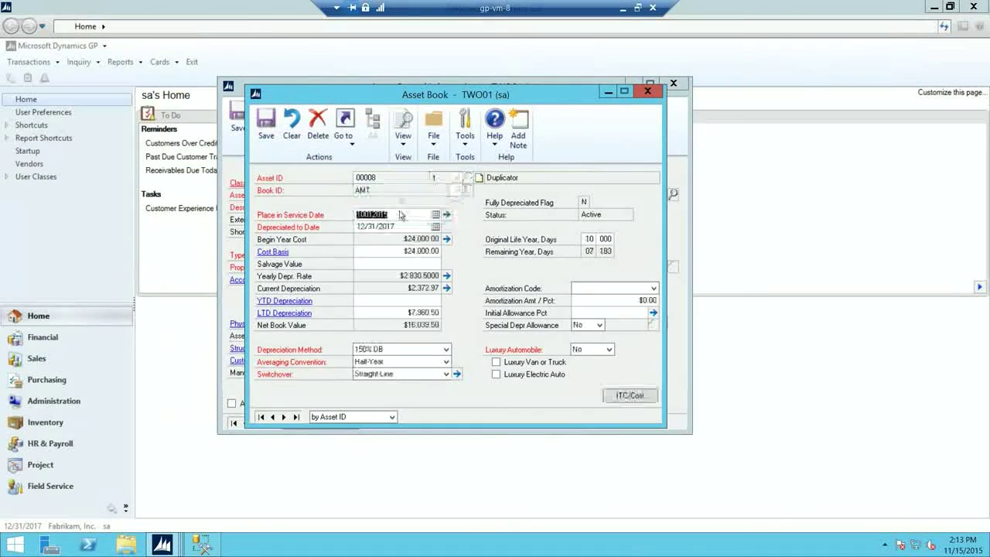
{"action": "left_click", "coordinate": [283, 417]}
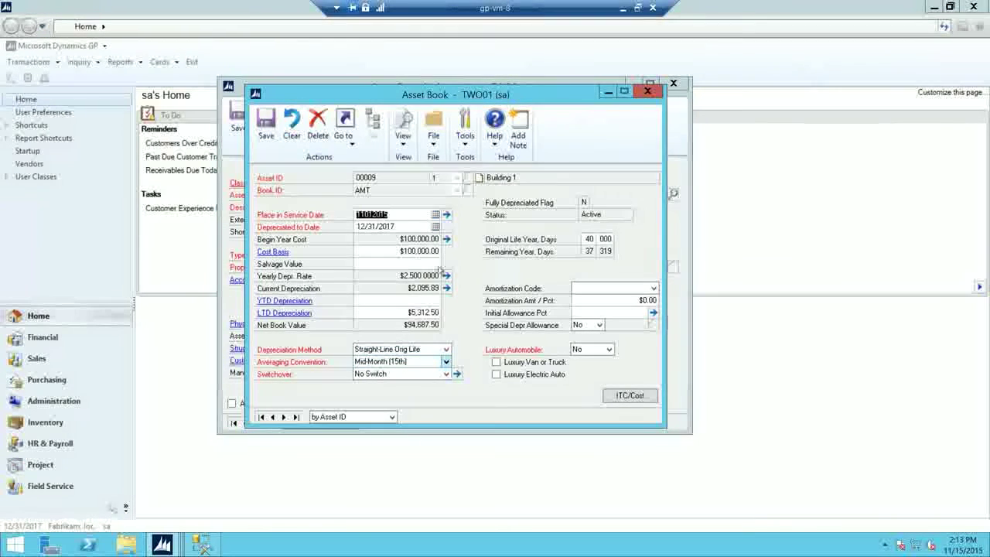
{"action": "left_click", "coordinate": [394, 264]}
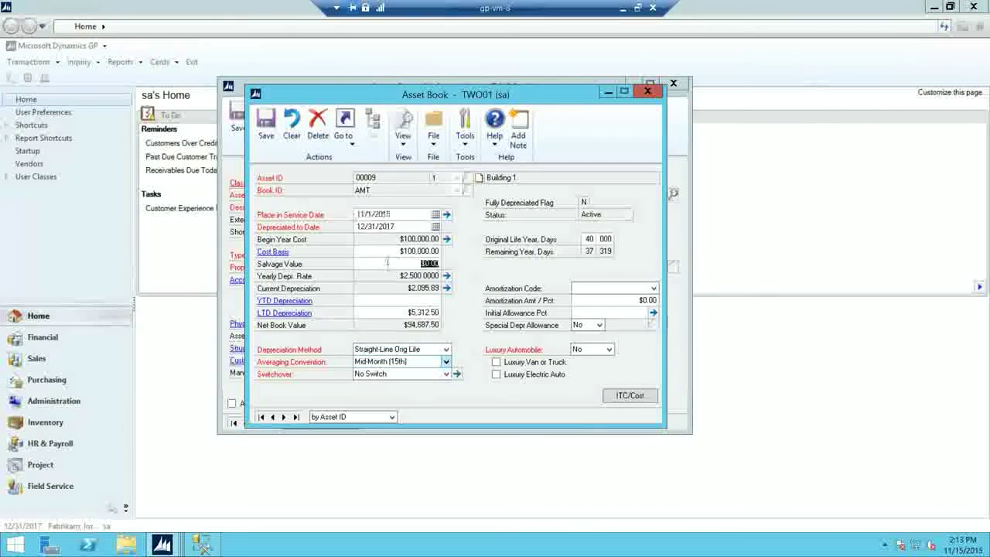